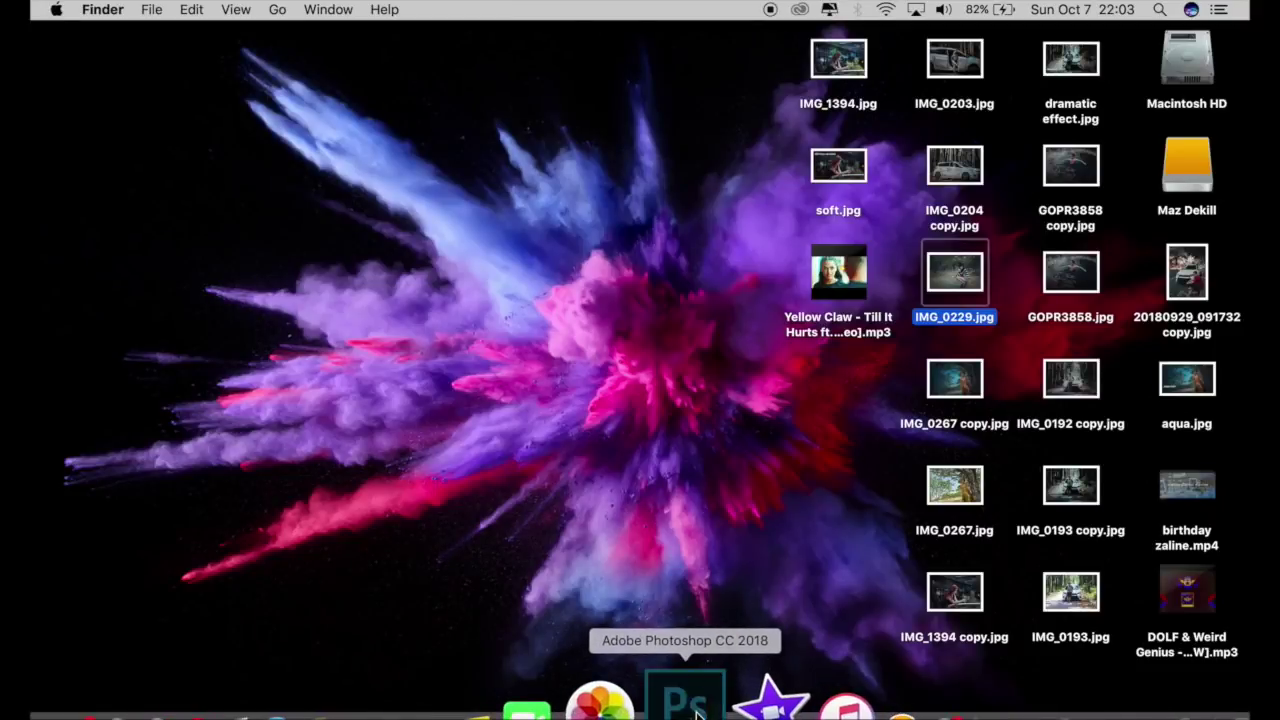
Launch Photoshop CC 2018 from the Dock to an empty workspace
click(697, 706)
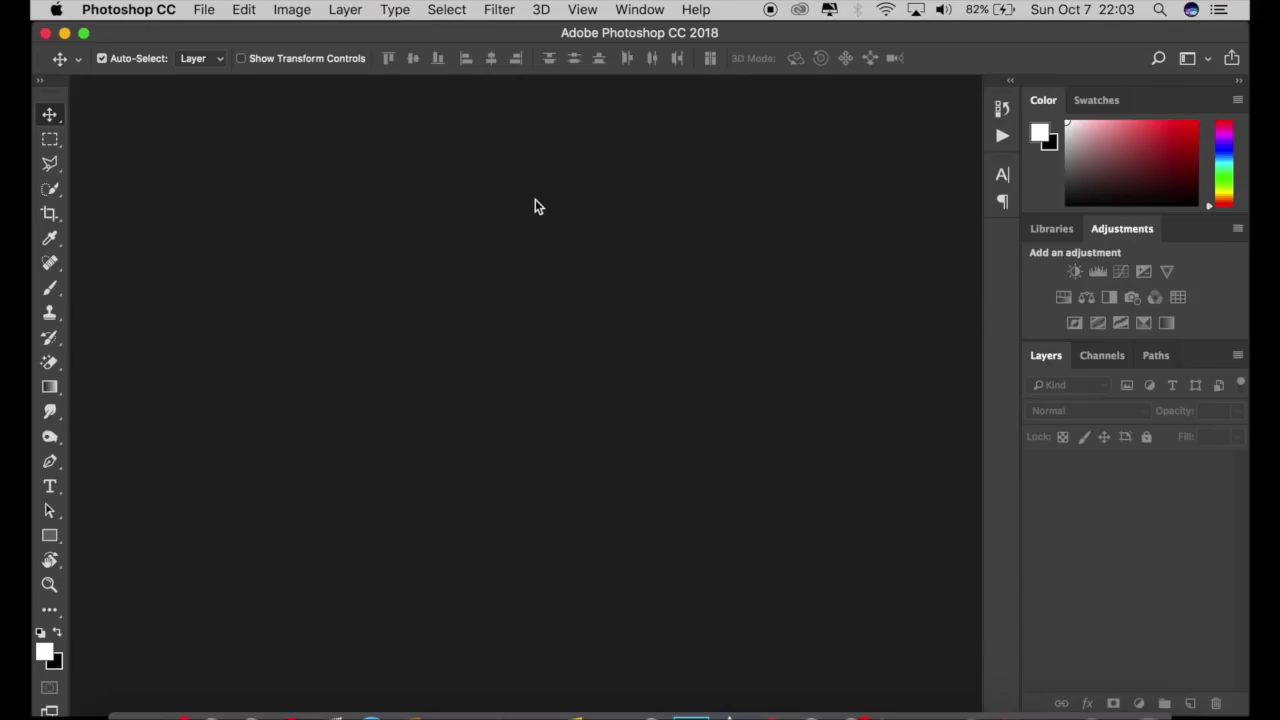
Open IMG_0229.jpg from the Desktop via File > Open
click(203, 9)
click(224, 53)
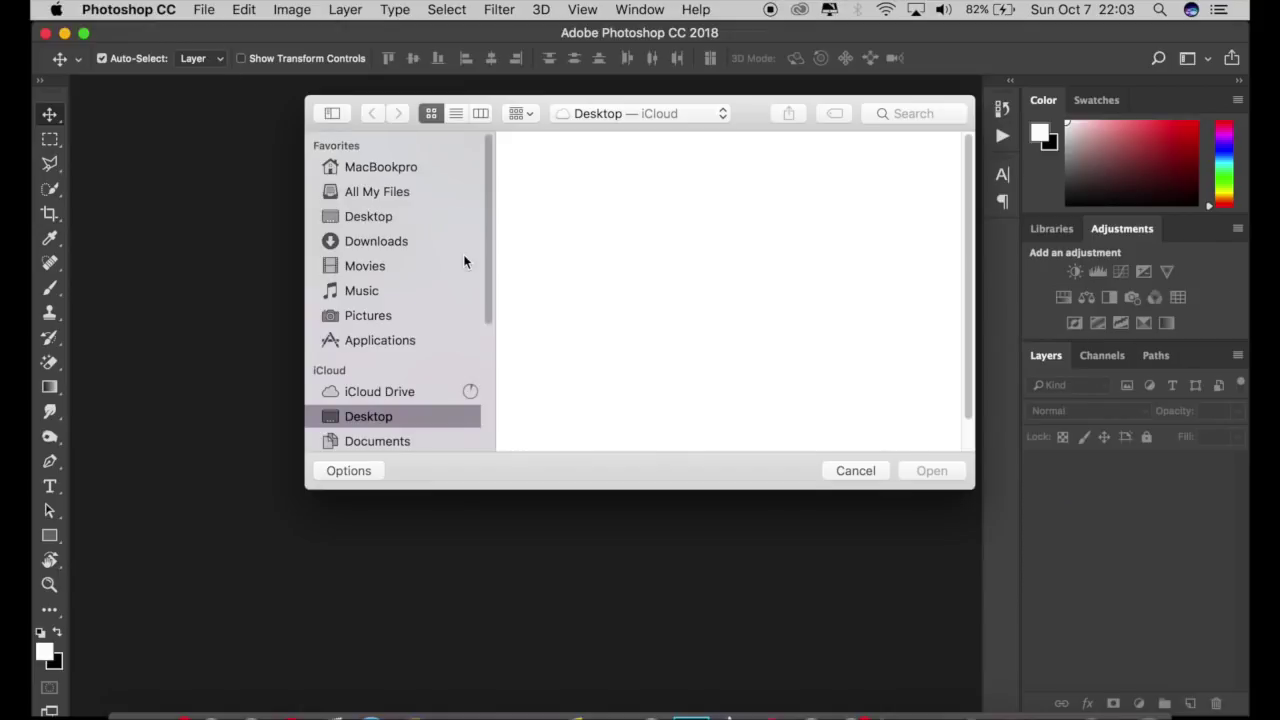
click(581, 210)
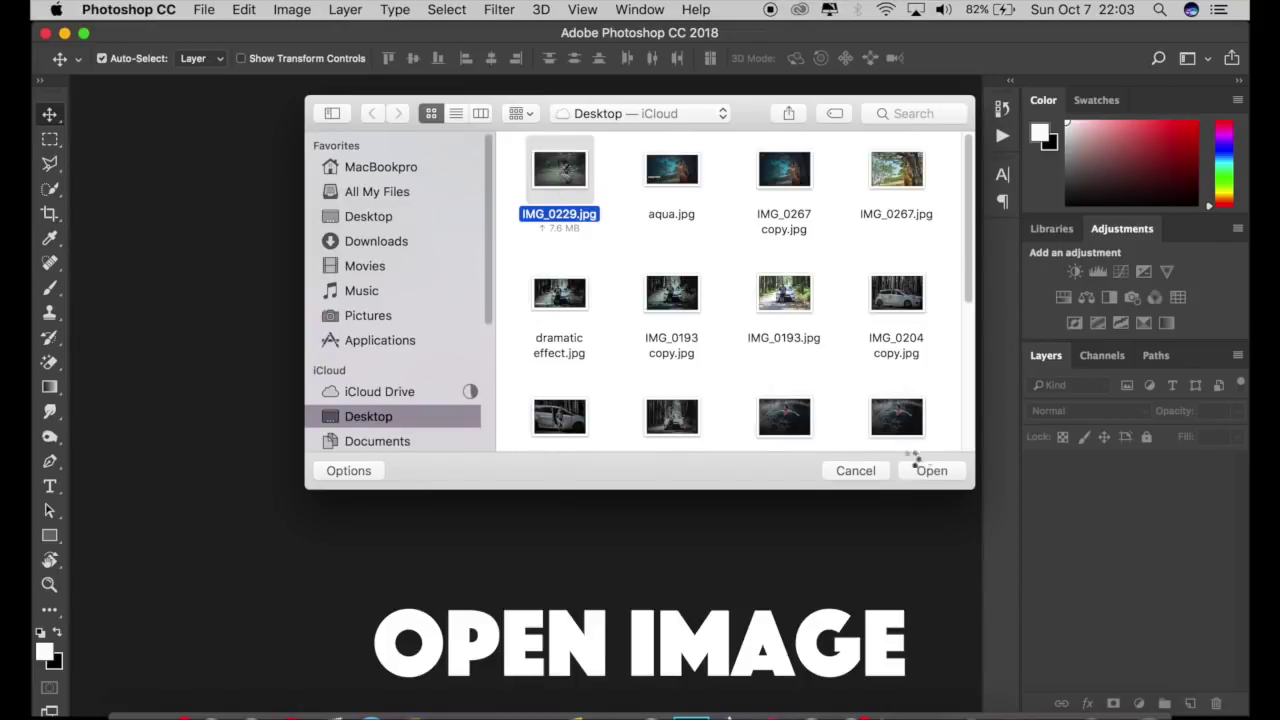
click(938, 470)
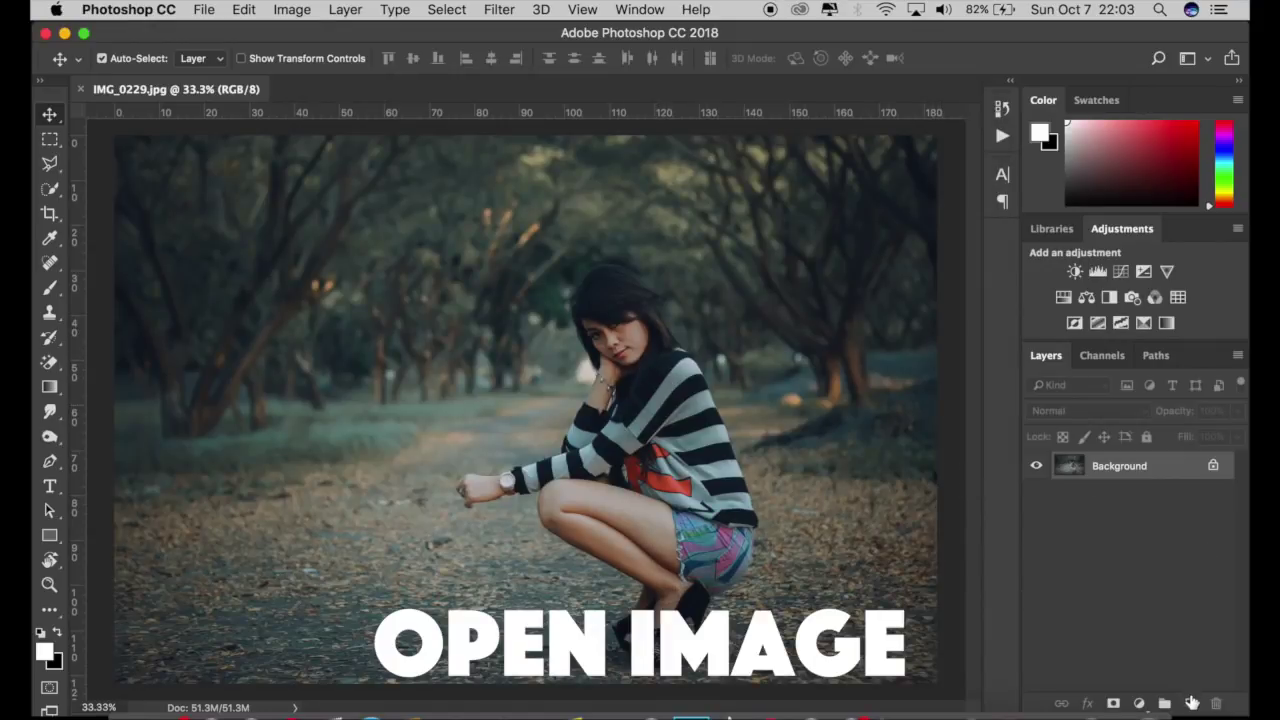
Add an empty Layer 1 above Background and select the Rectangle Tool
click(1190, 704)
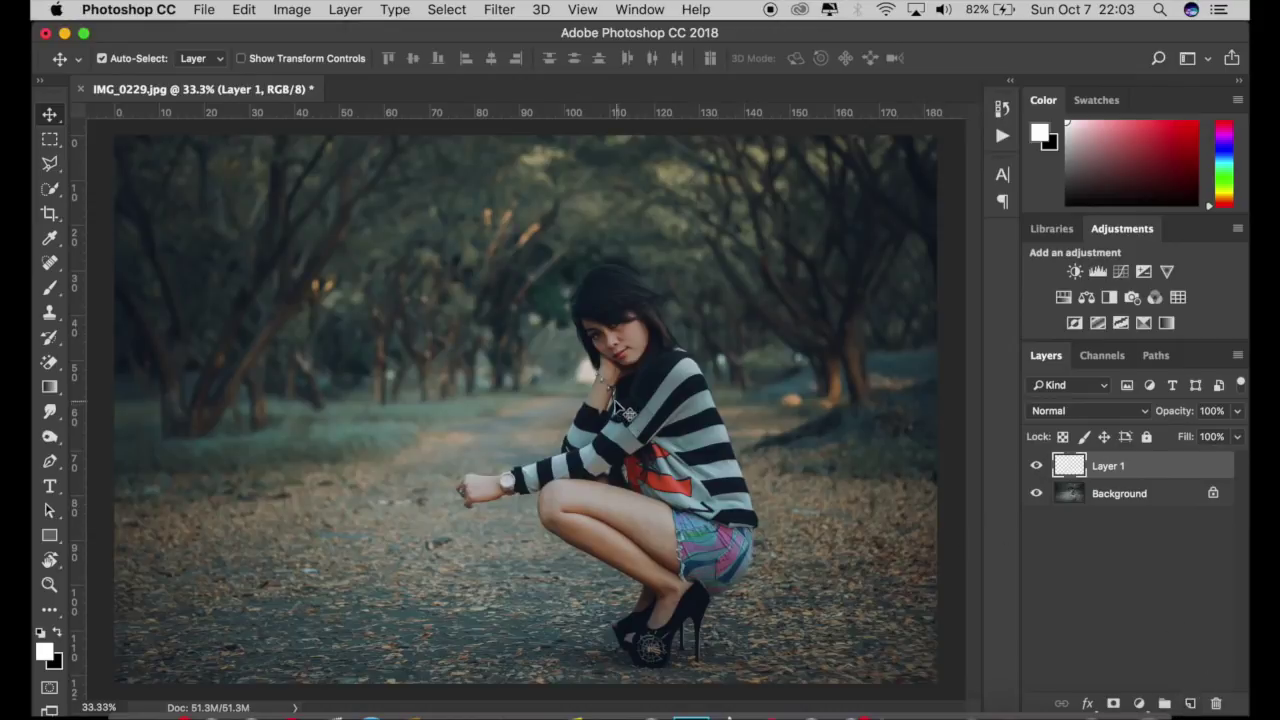
click(50, 440)
click(49, 511)
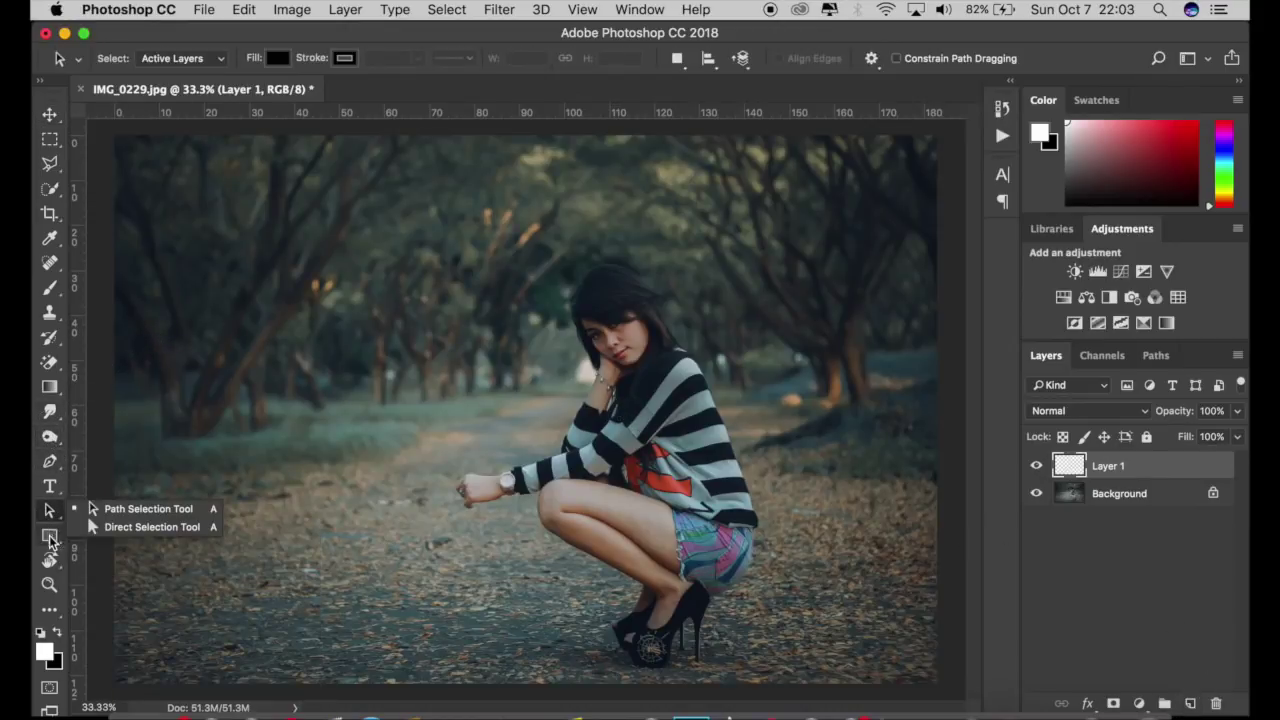
click(49, 538)
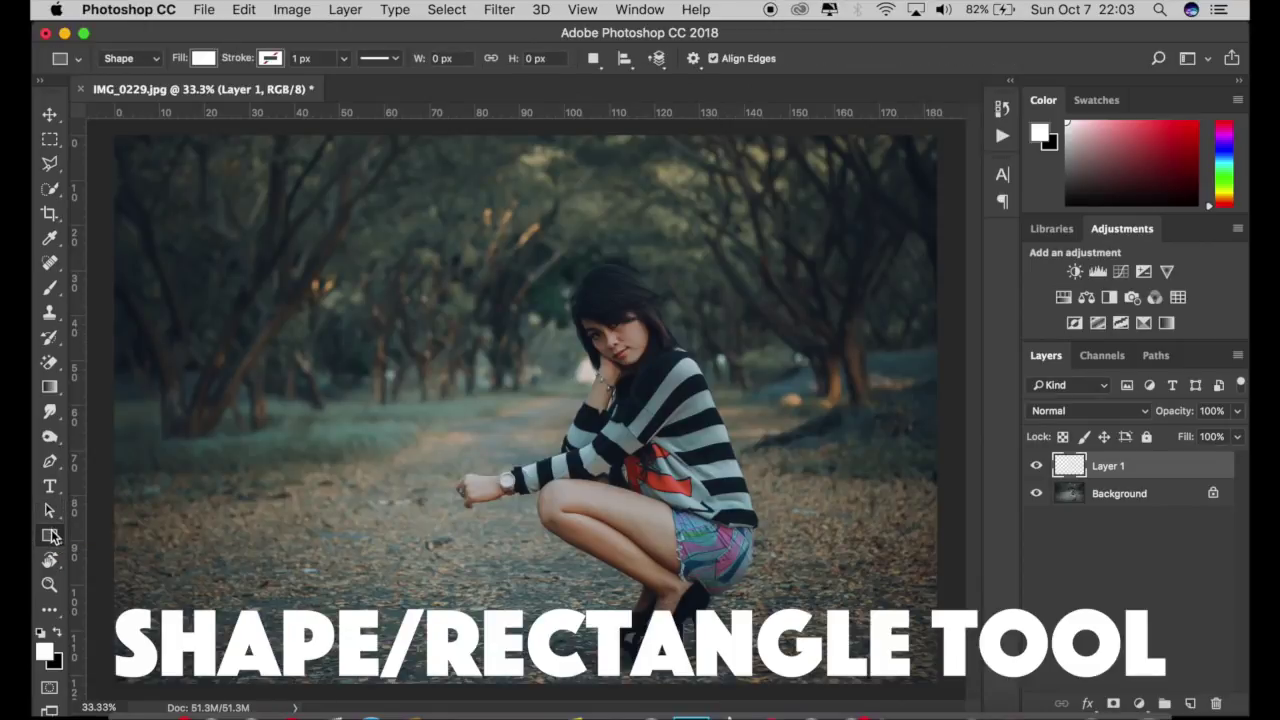
click(52, 537)
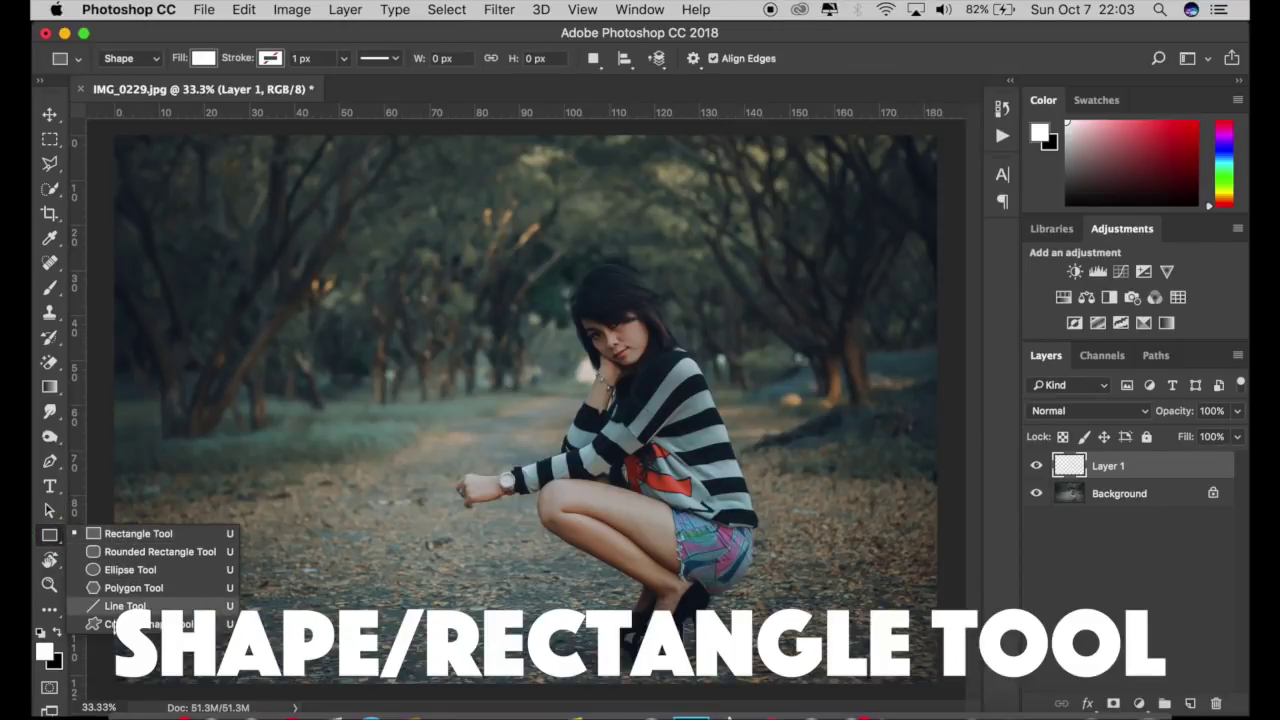
click(140, 624)
click(49, 537)
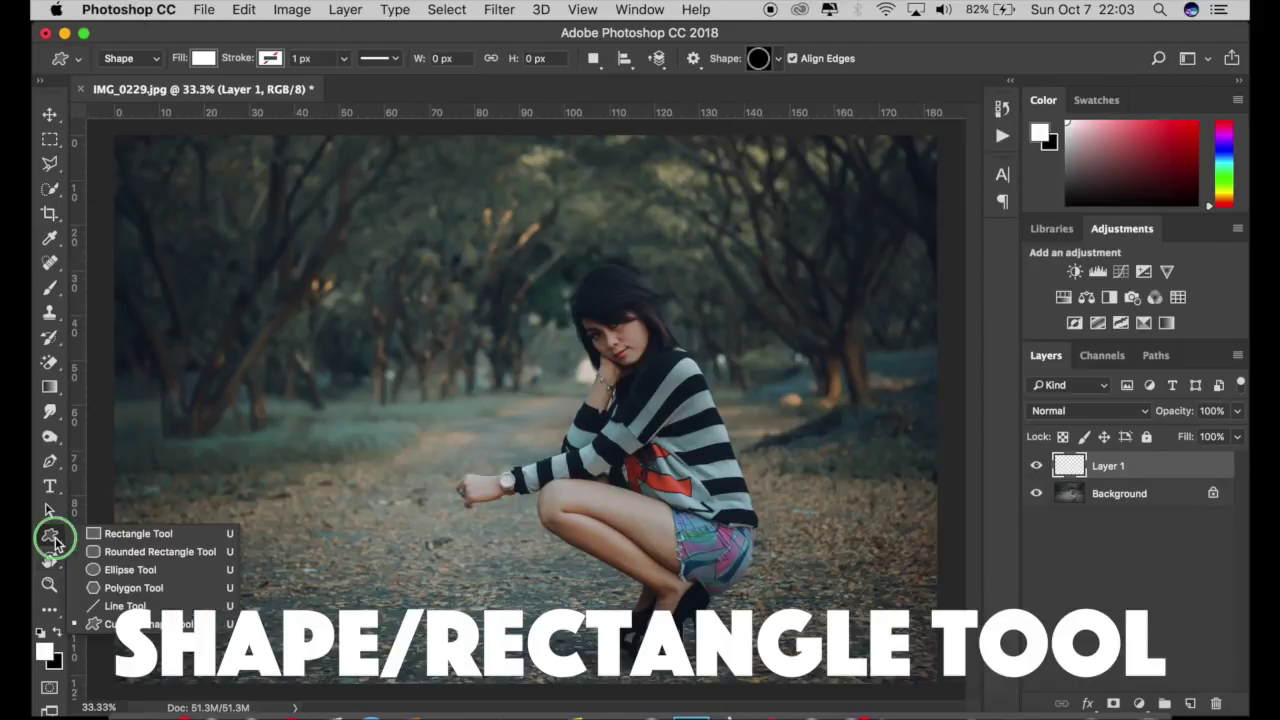
click(122, 537)
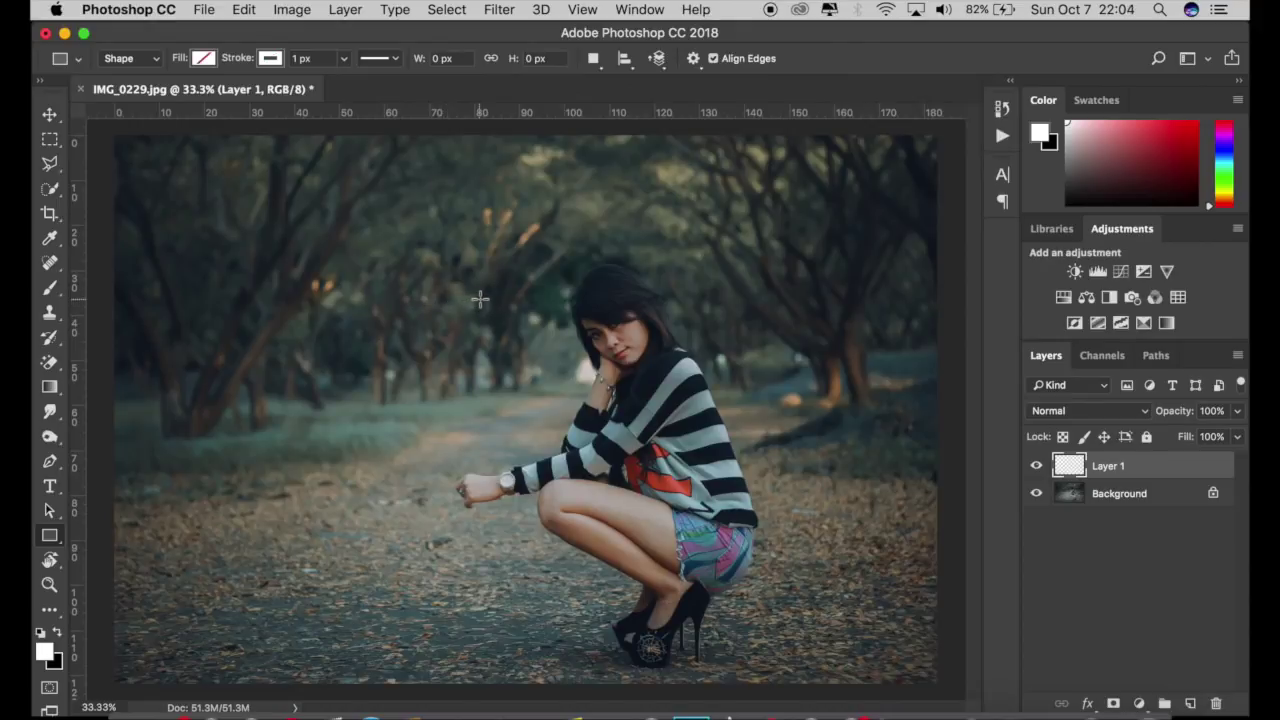
Draw an unfilled rectangle around the woman with a white 55.38 px stroke
mouse_move(480, 305)
mouse_down()
mouse_move(802, 450)
mouse_move(794, 616)
mouse_up()
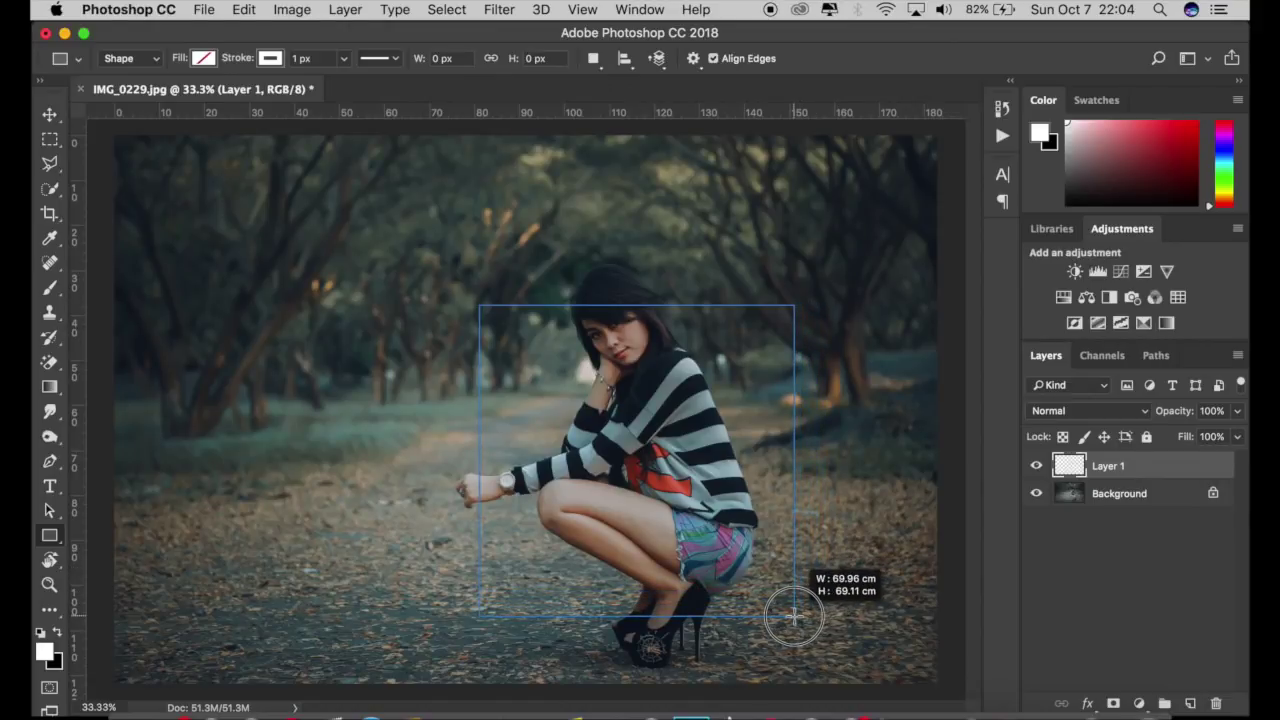
drag(794, 616, 786, 613)
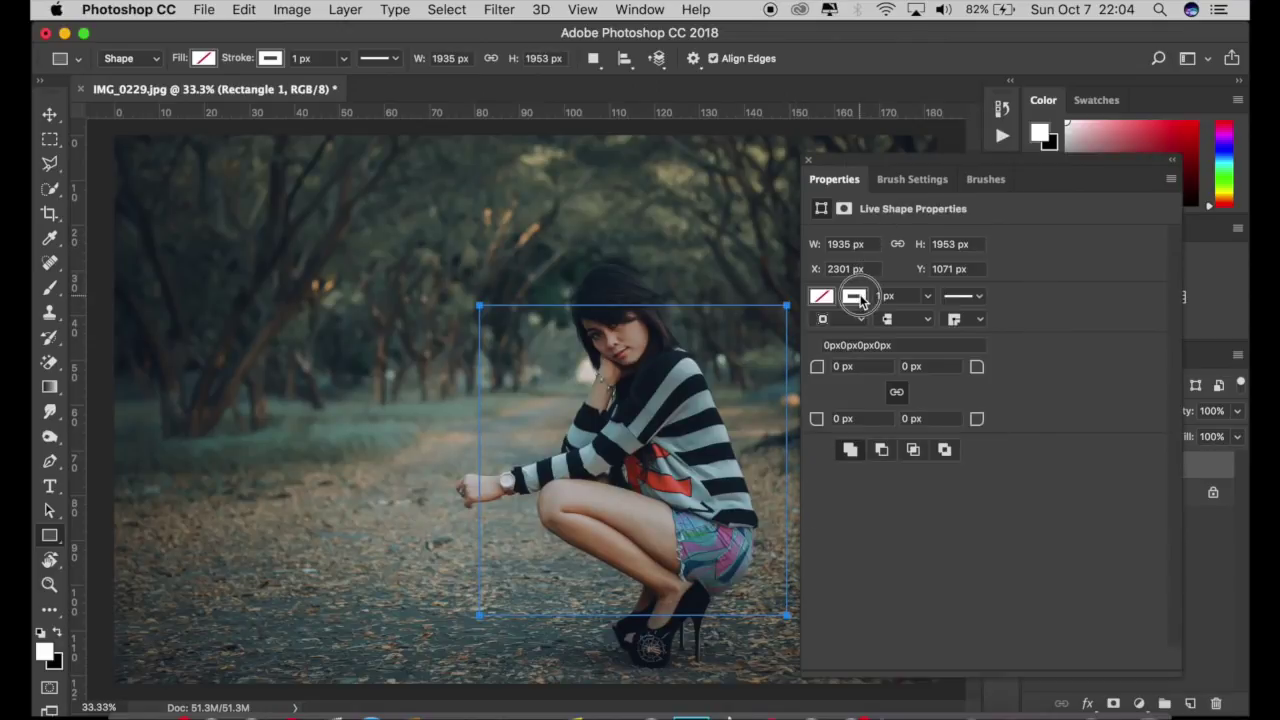
click(854, 296)
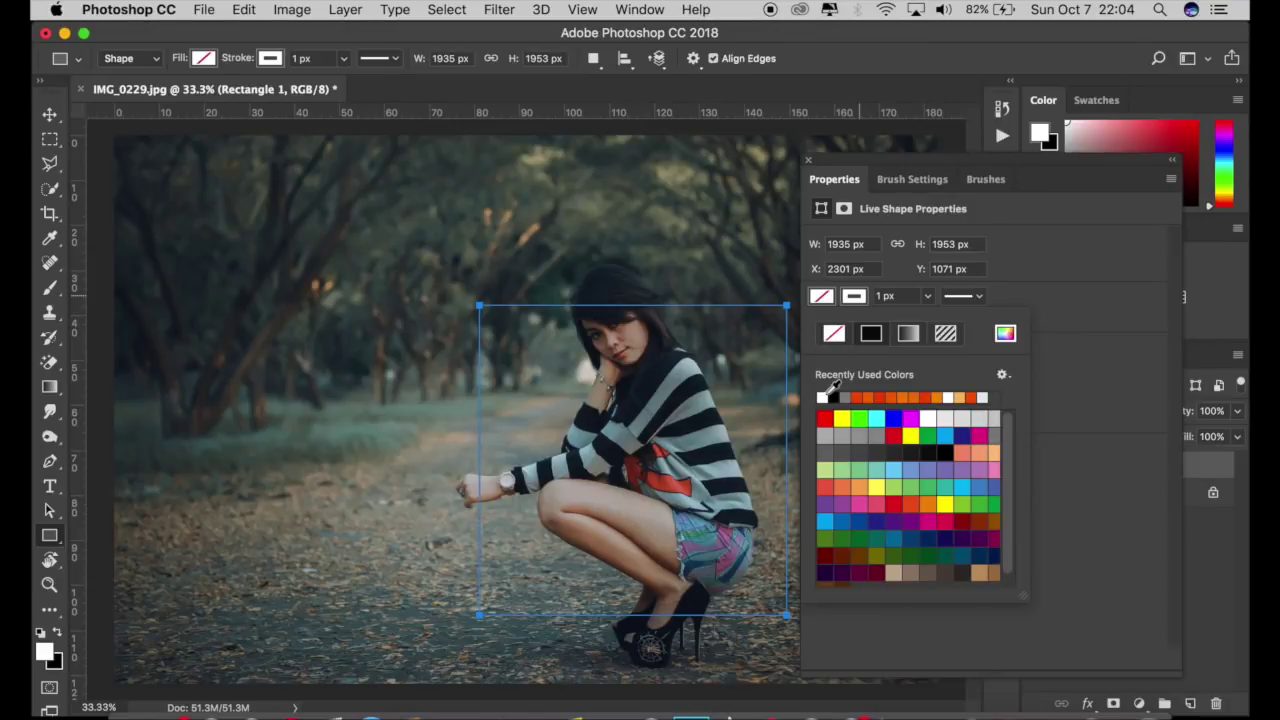
click(926, 297)
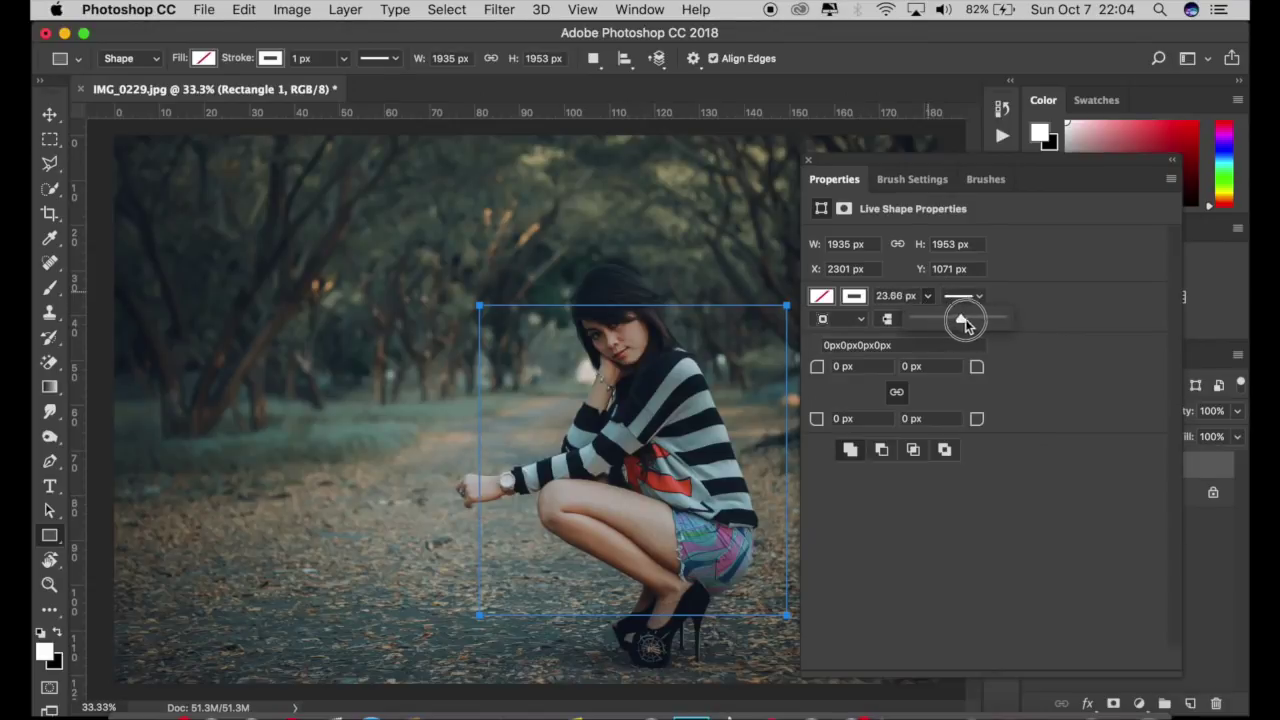
drag(940, 320, 981, 326)
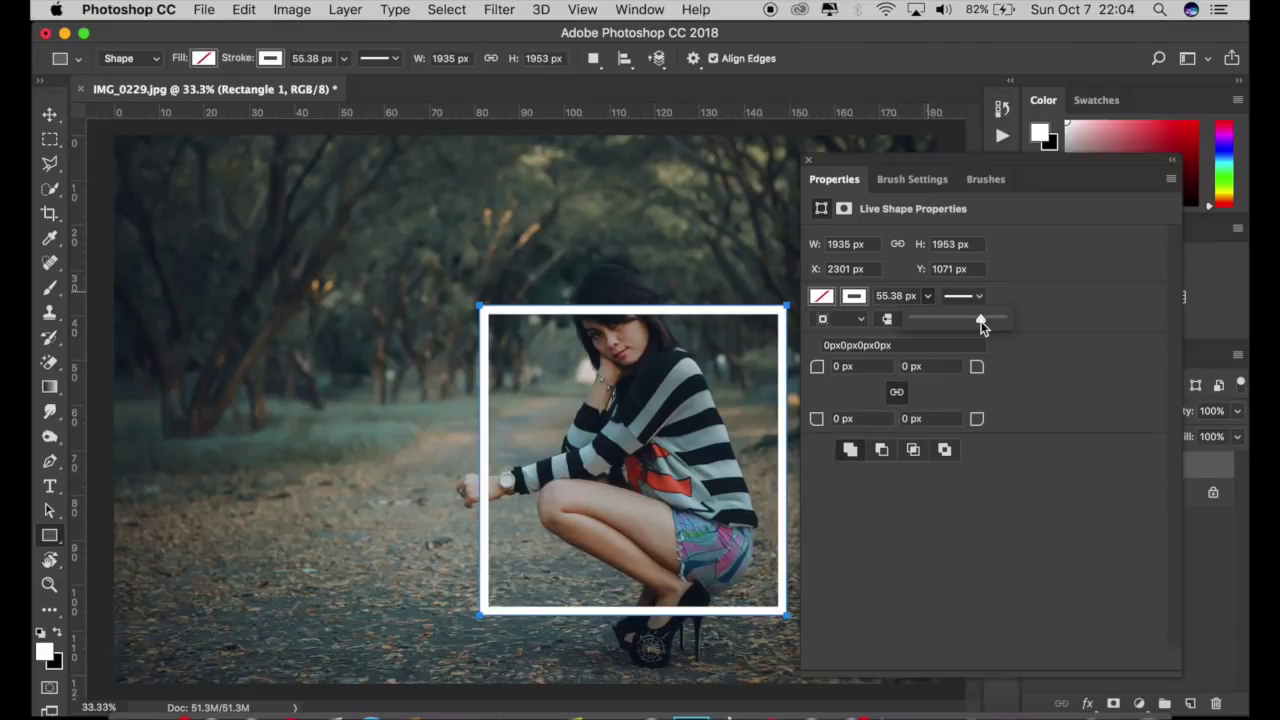
click(808, 160)
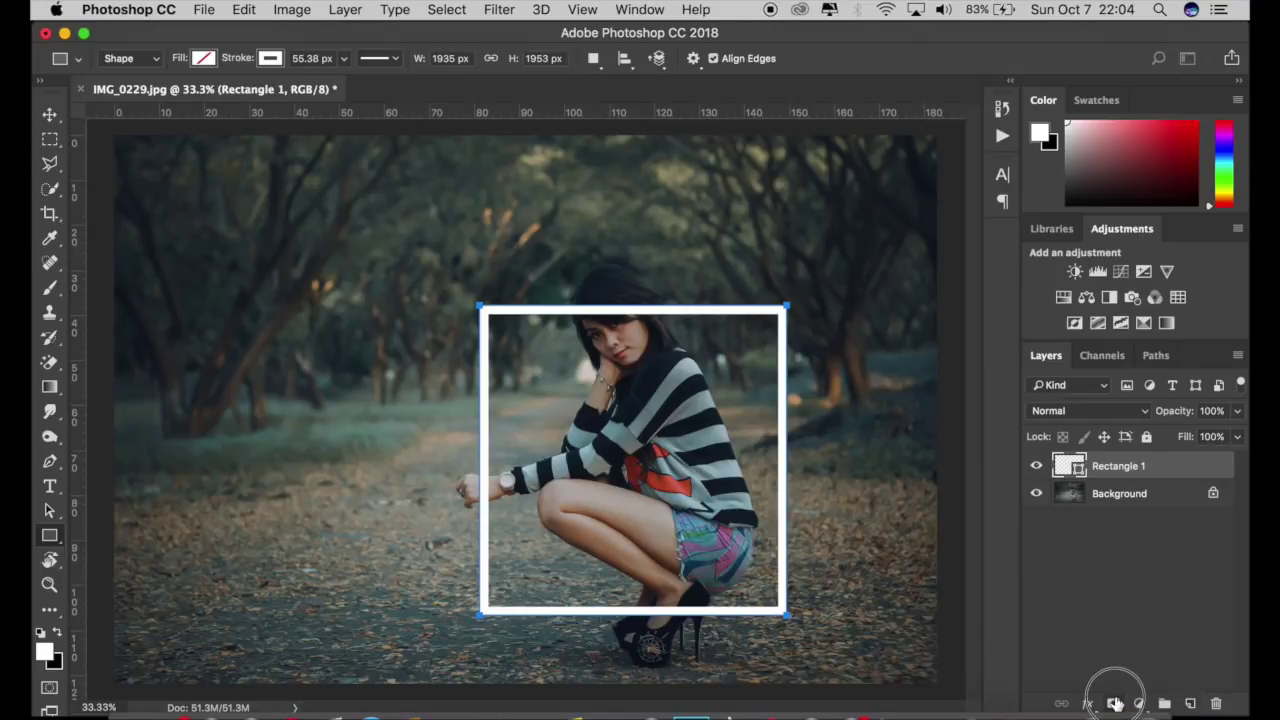
Add a layer mask to Rectangle 1 and ready a 300 px hard round black brush
click(1114, 704)
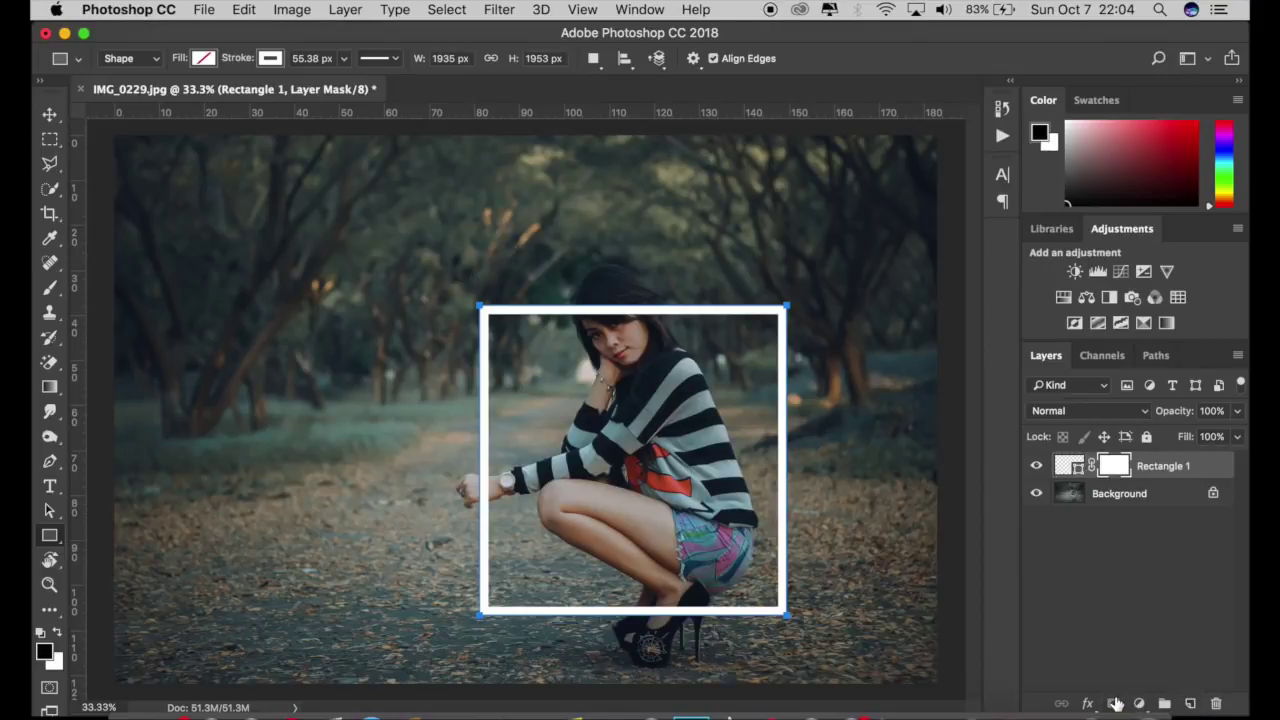
click(49, 116)
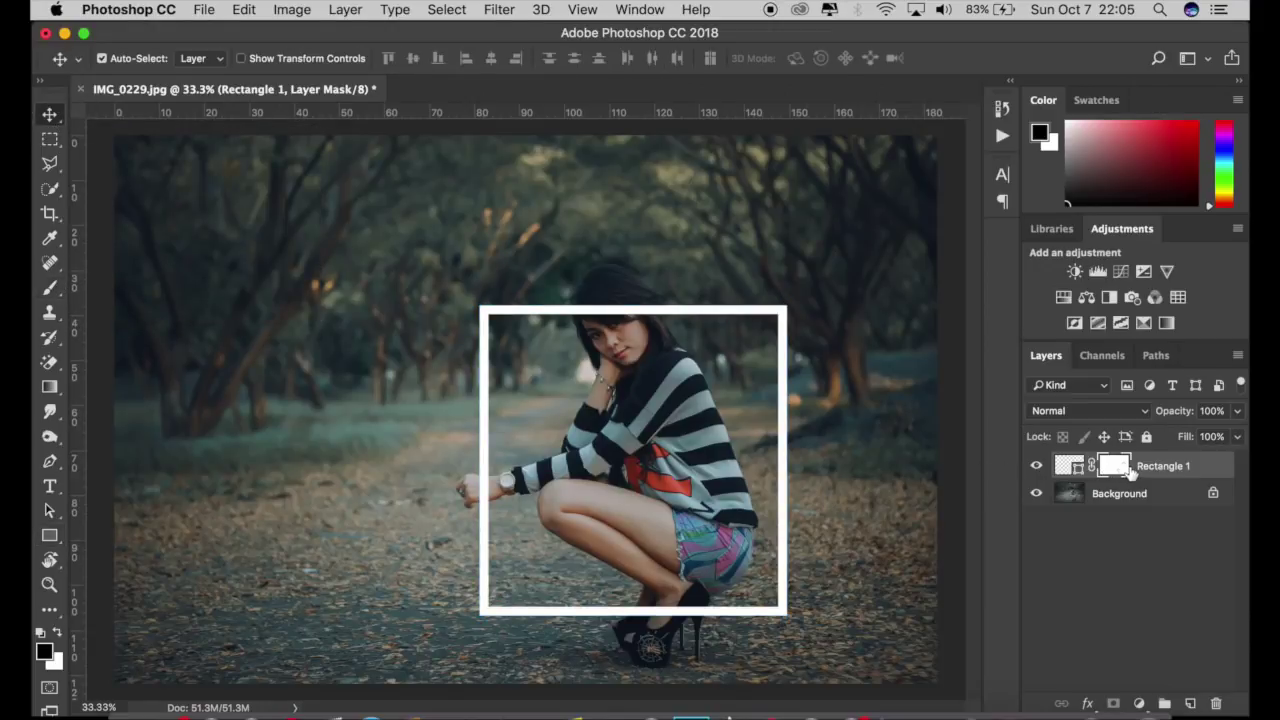
click(50, 288)
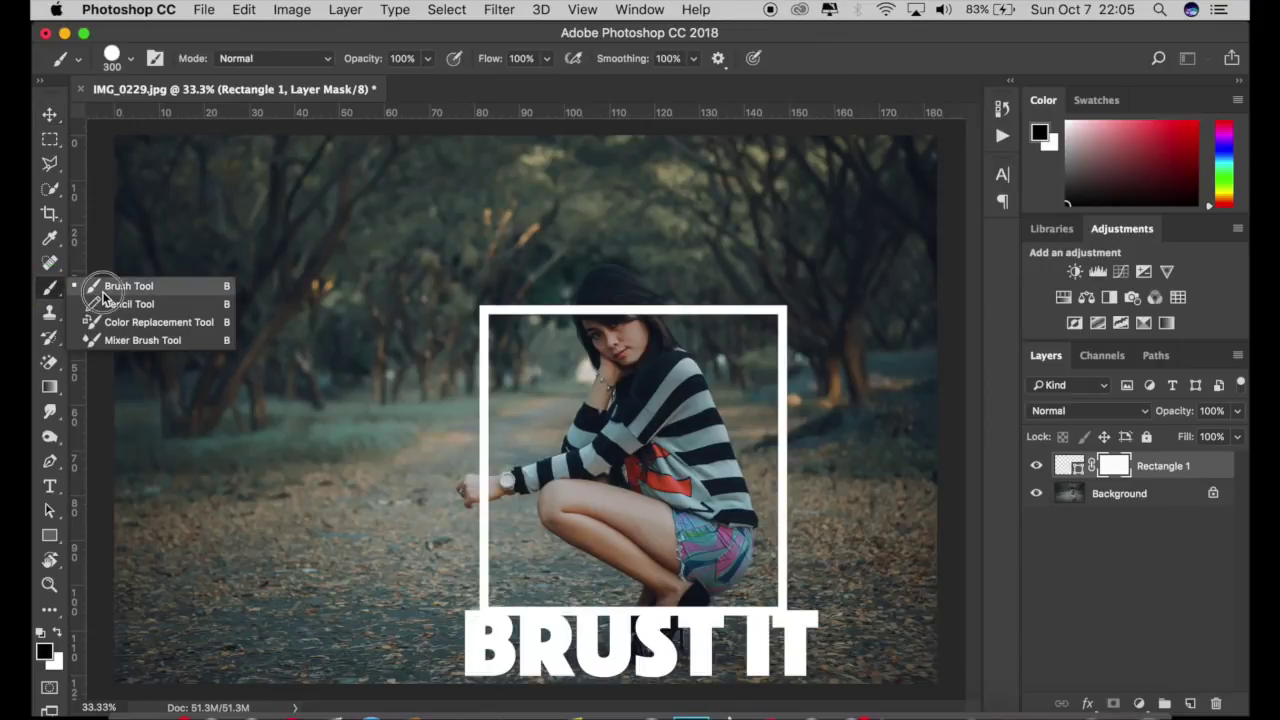
click(110, 283)
click(131, 60)
click(68, 205)
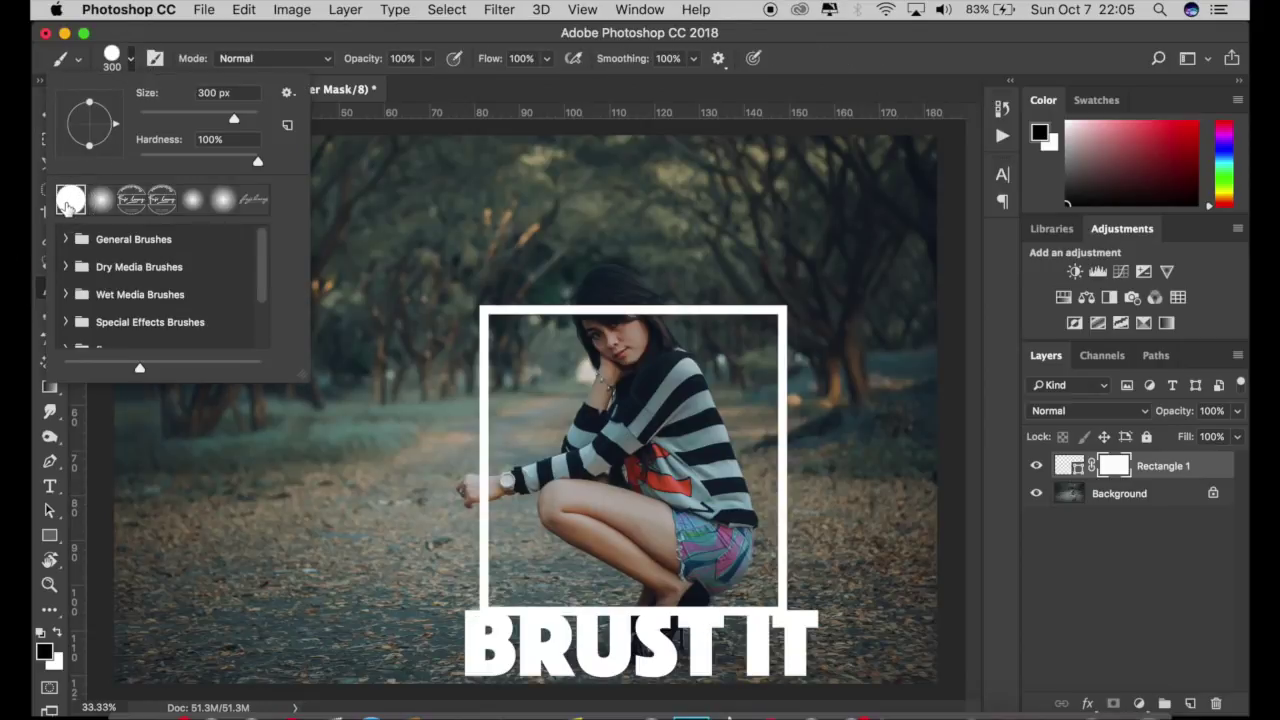
click(818, 66)
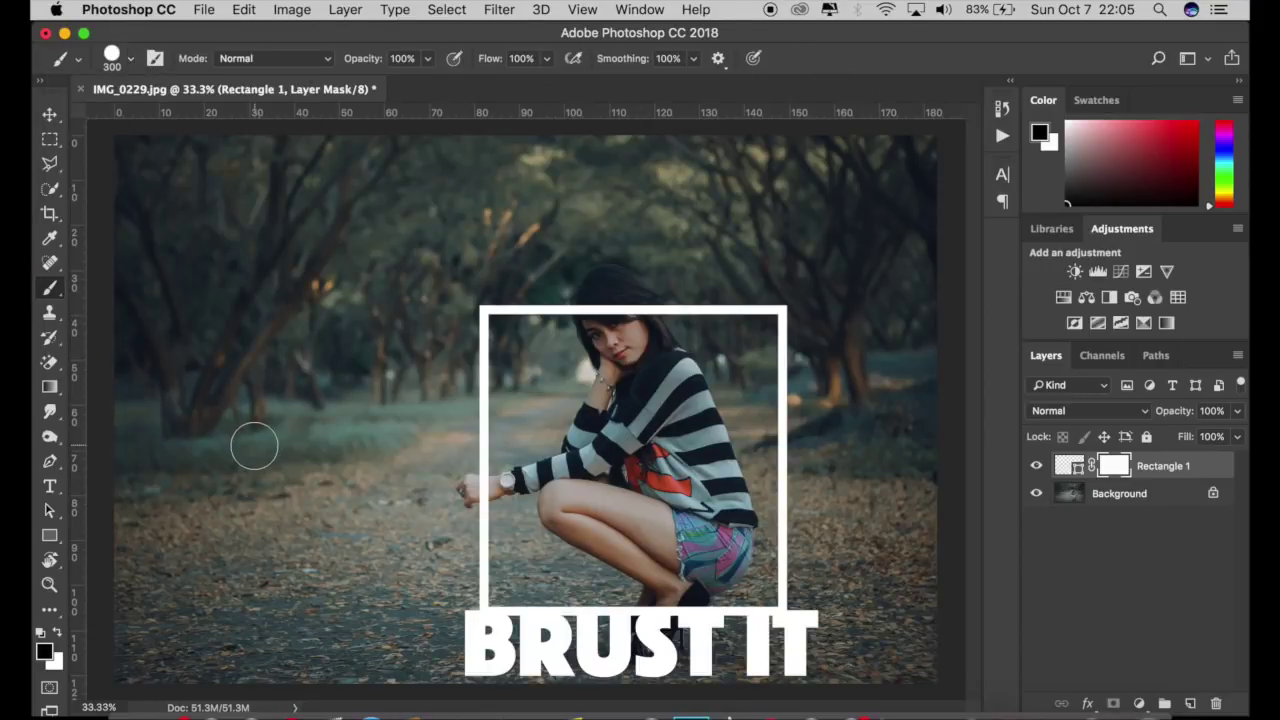
click(57, 636)
click(57, 636)
Lower Rectangle 1's opacity to 40% to see the woman through the frame
click(1238, 410)
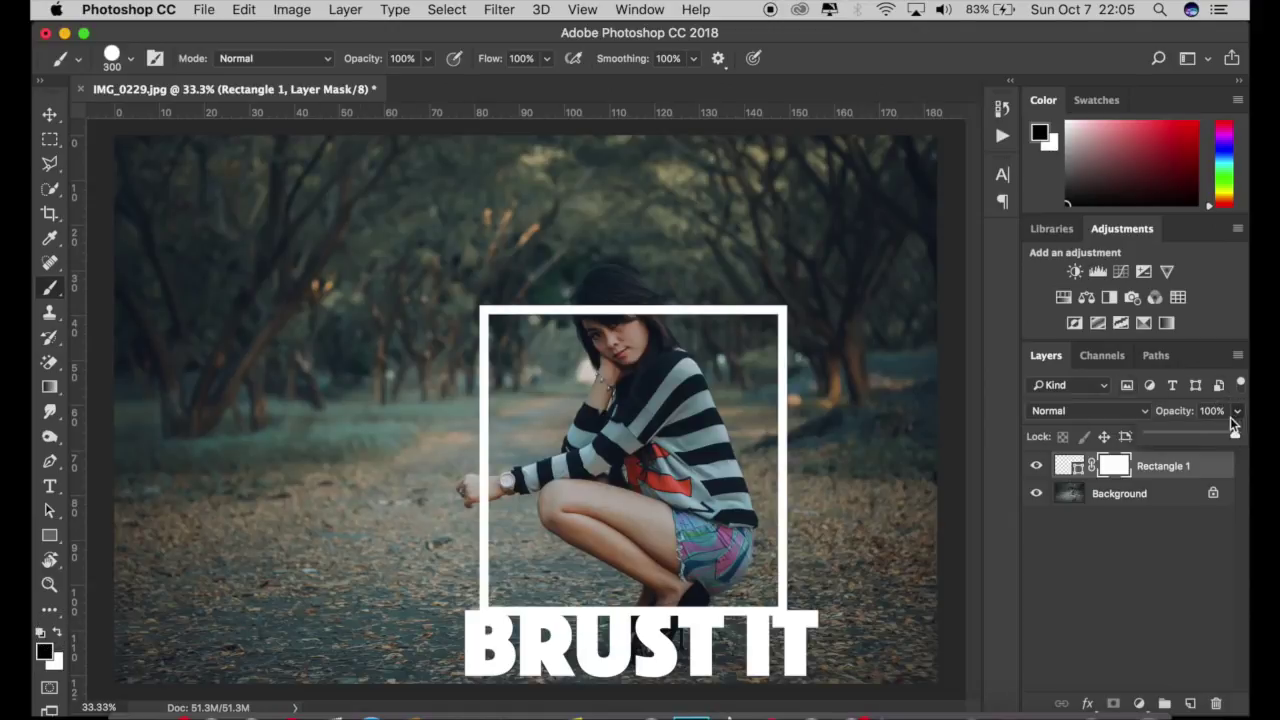
drag(1239, 433, 1200, 438)
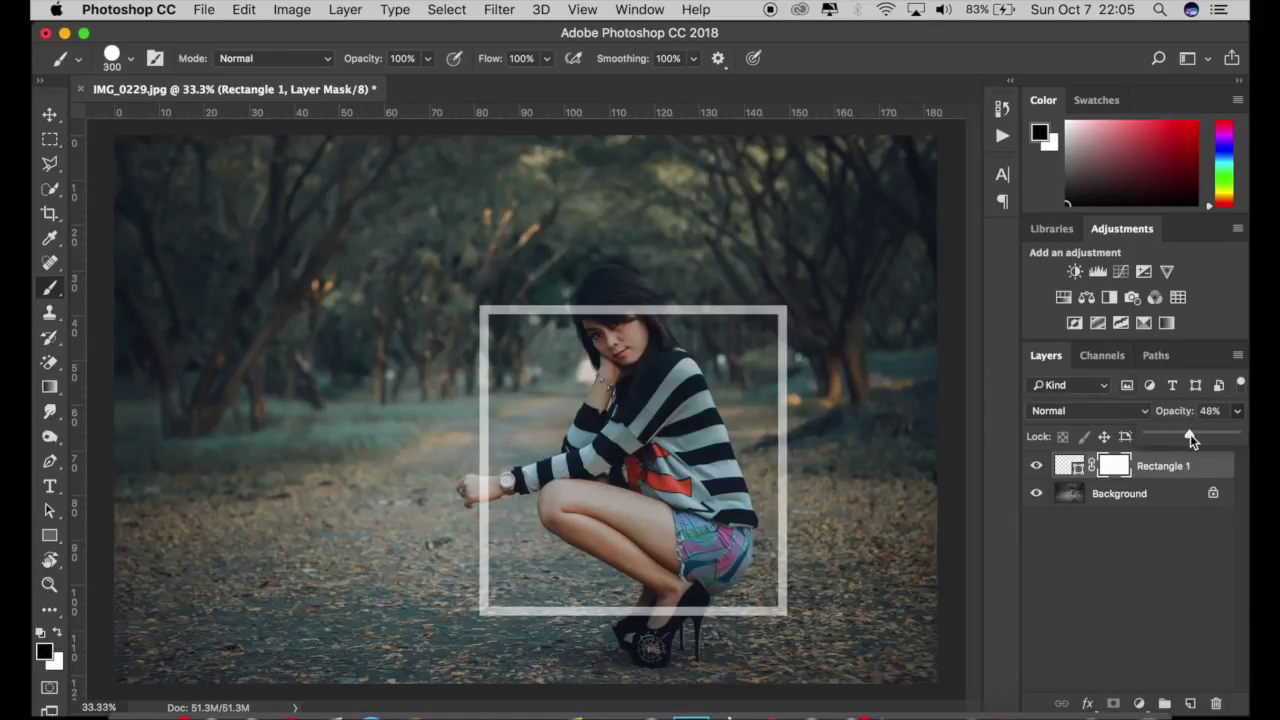
drag(1183, 435, 1177, 436)
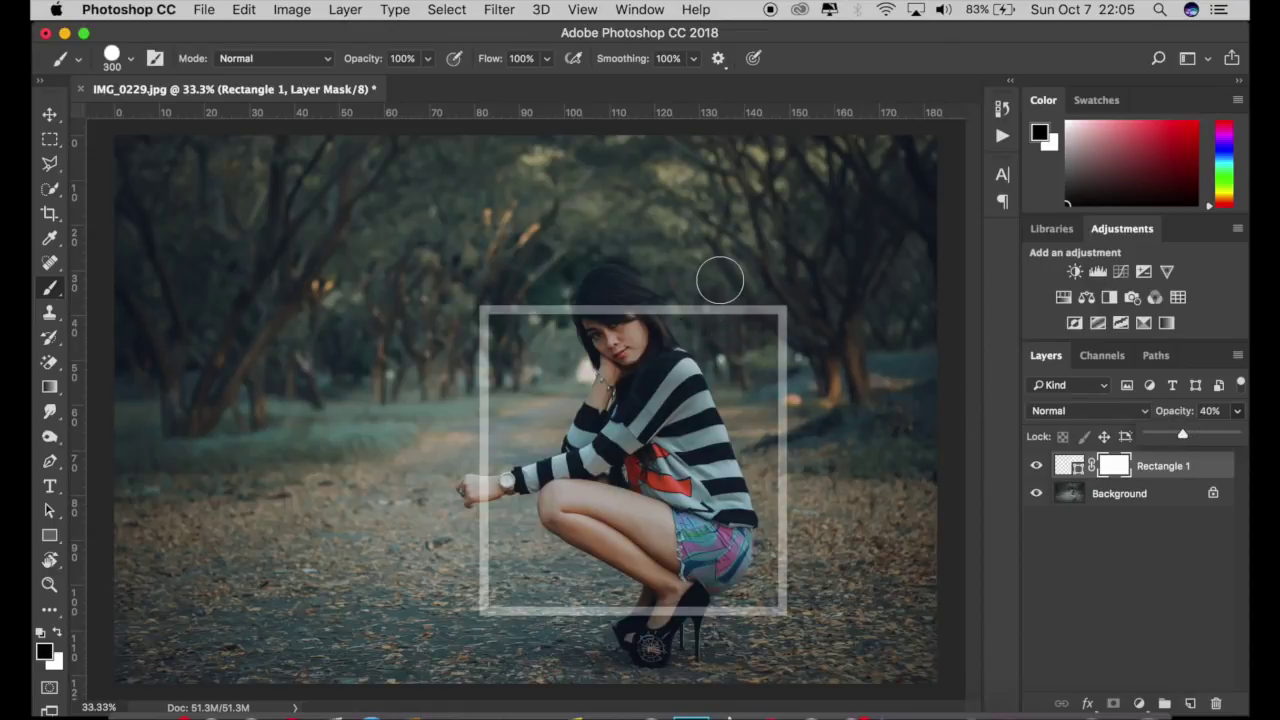
Paint black on the Rectangle 1 mask to hide the frame over her hair
key(ctrl+plus)
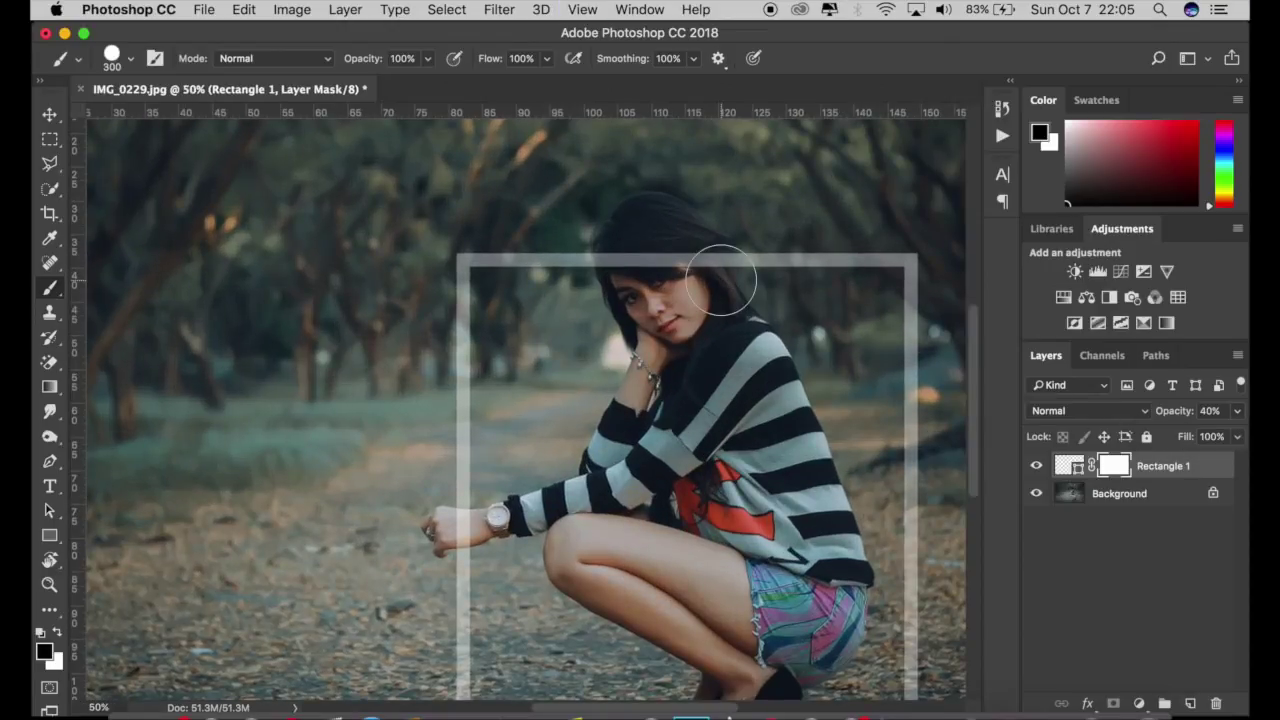
key(bracketleft)
key(bracketleft)
key(bracketleft)
key(bracketleft)
key(bracketleft)
key(bracketleft)
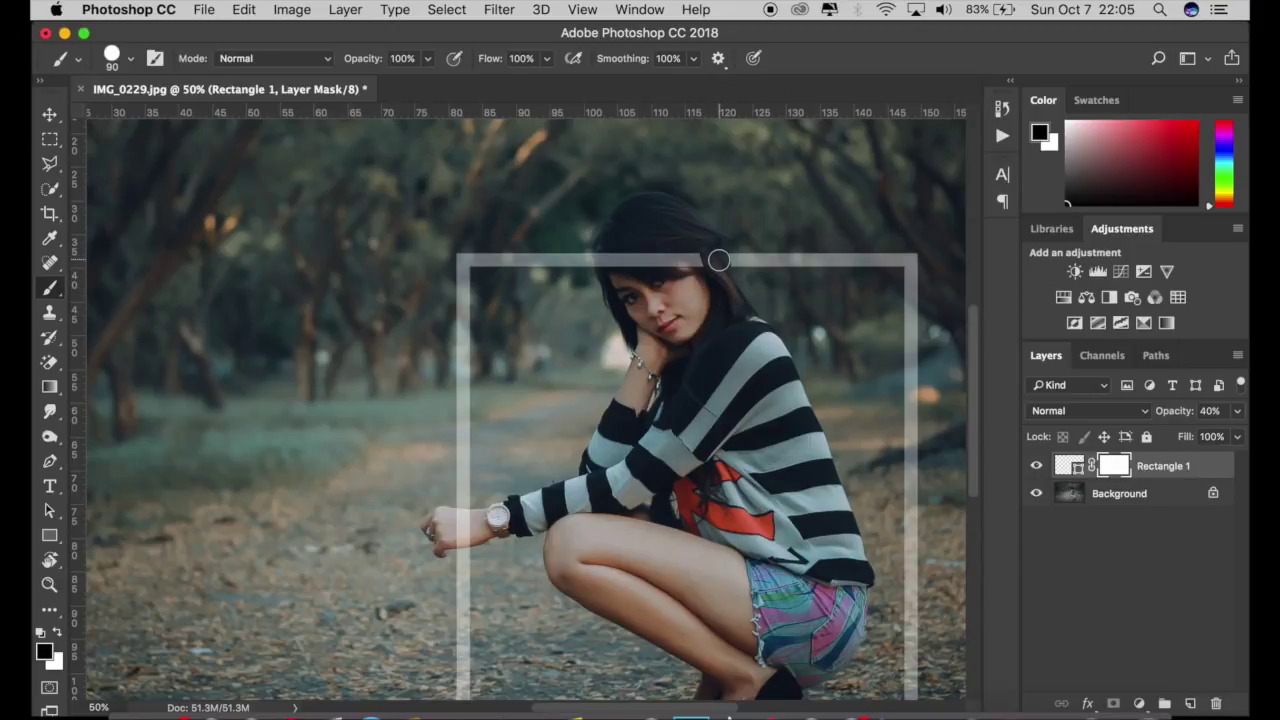
mouse_move(718, 260)
mouse_down()
mouse_move(720, 286)
mouse_move(706, 266)
mouse_move(663, 254)
mouse_move(607, 258)
mouse_up()
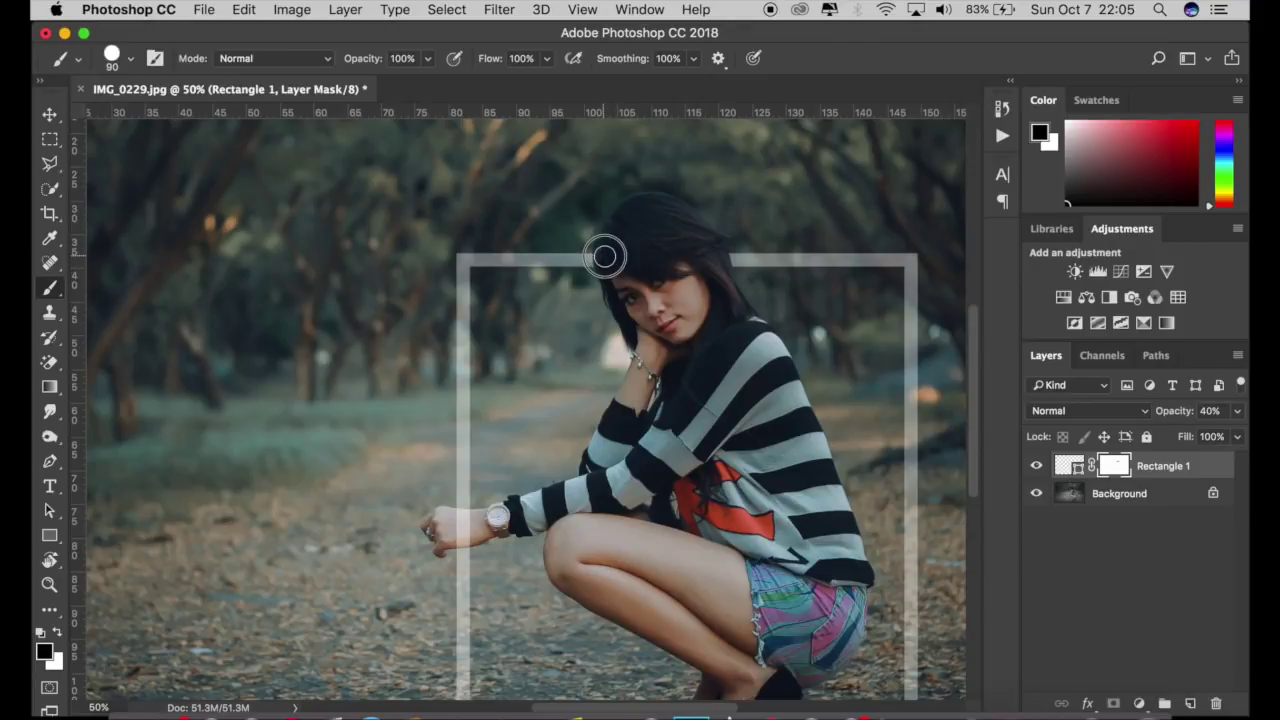
scroll(729, 400, down, 3)
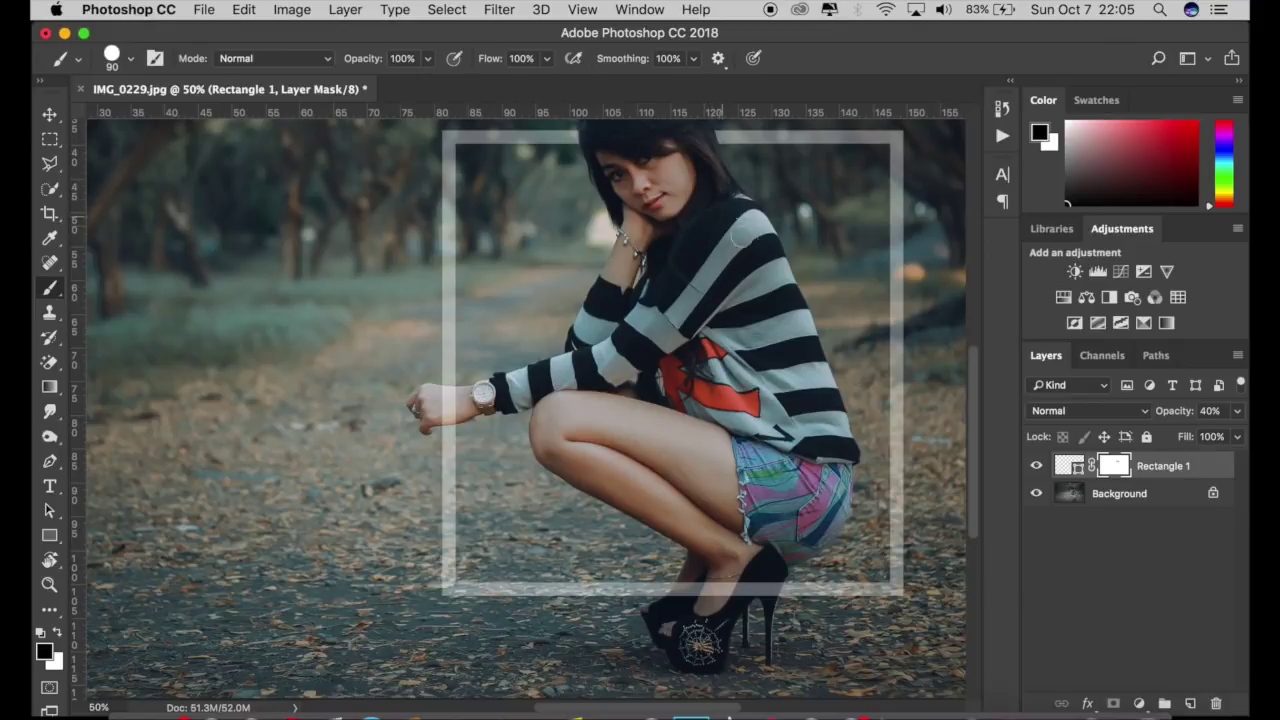
key(super+minus)
key(super+minus)
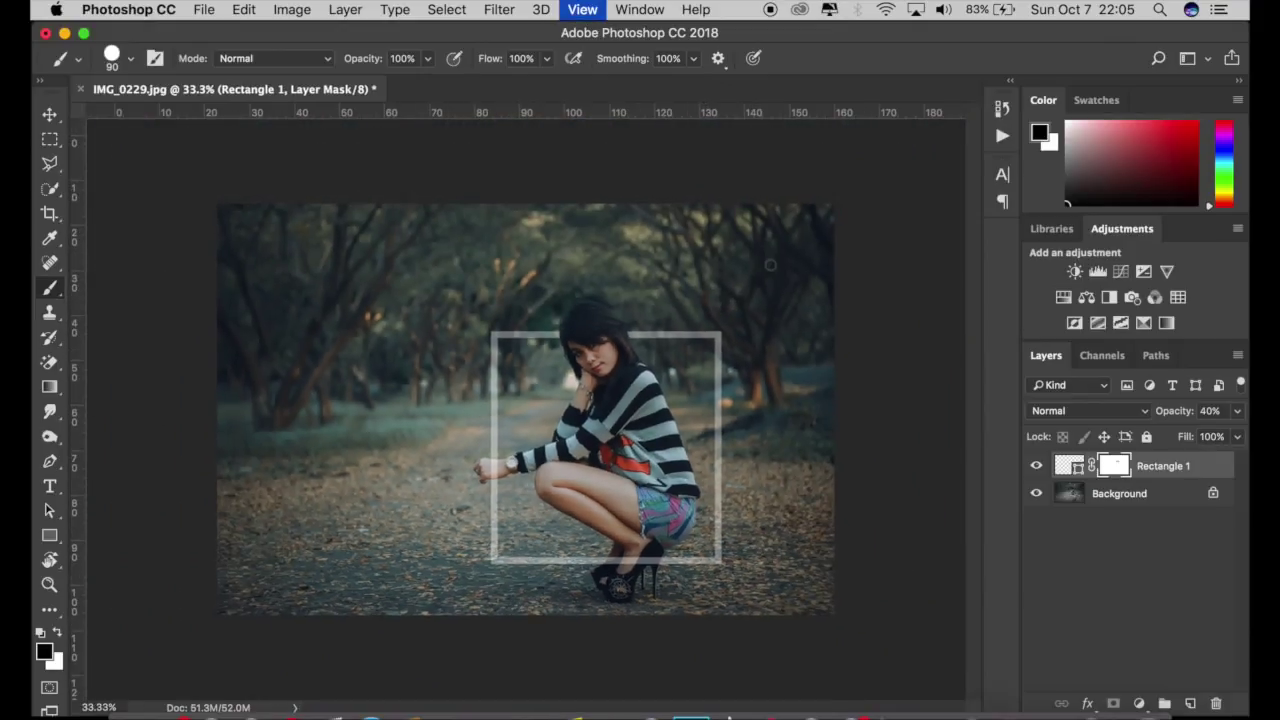
Restore Rectangle 1 to full 100% opacity
click(1237, 411)
drag(1222, 434, 1235, 434)
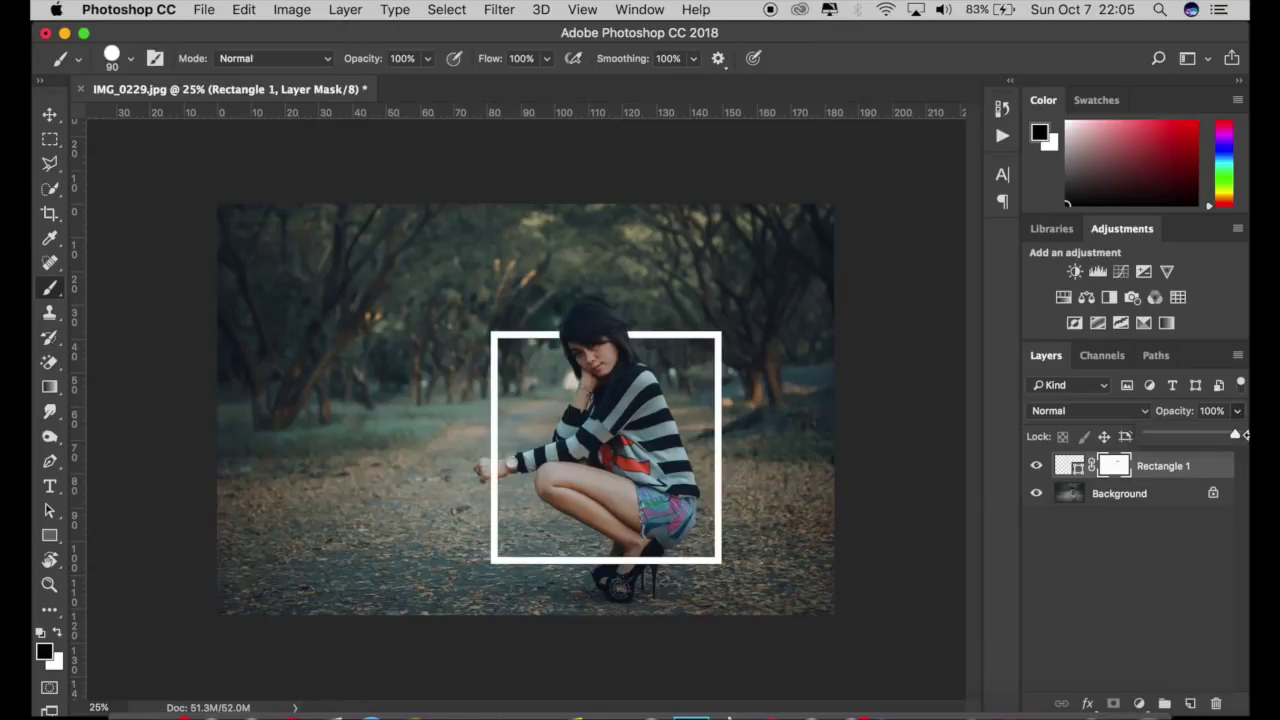
click(50, 114)
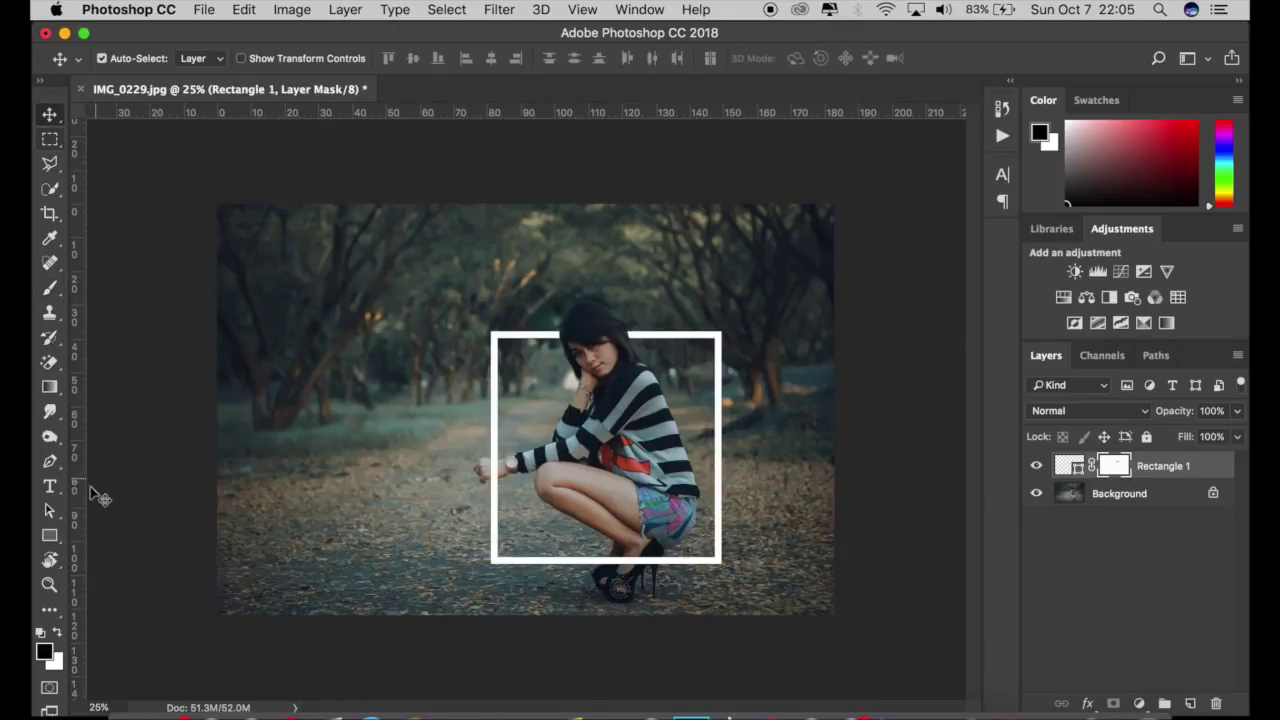
Type 'BEHIND' in white Phosphate 1200 pt on a new layer and commit it
click(50, 485)
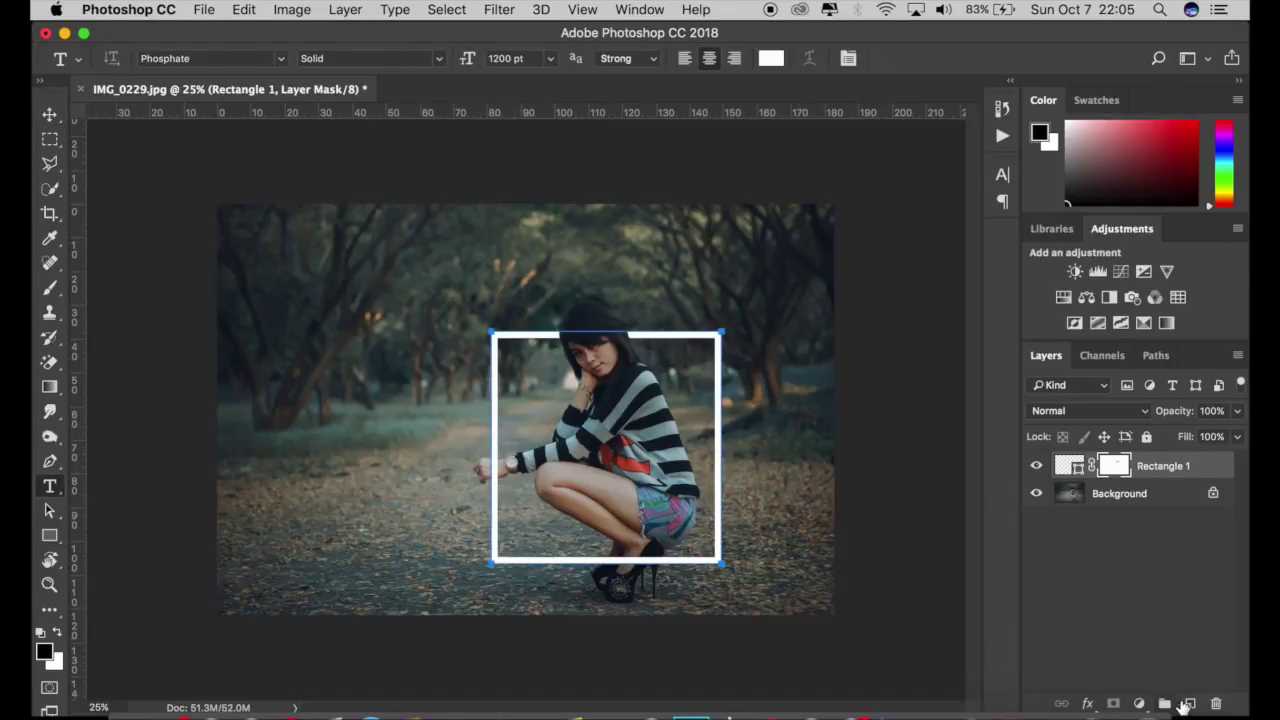
click(1190, 704)
key(x)
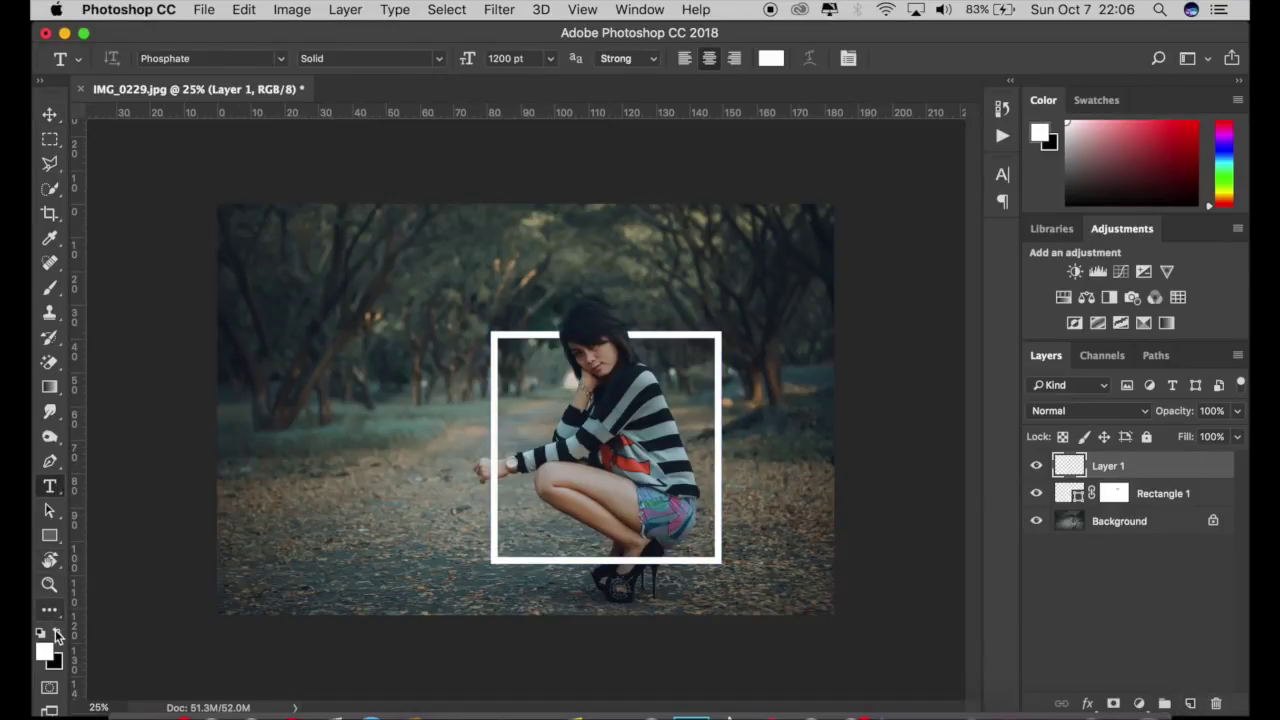
click(442, 416)
text(B)
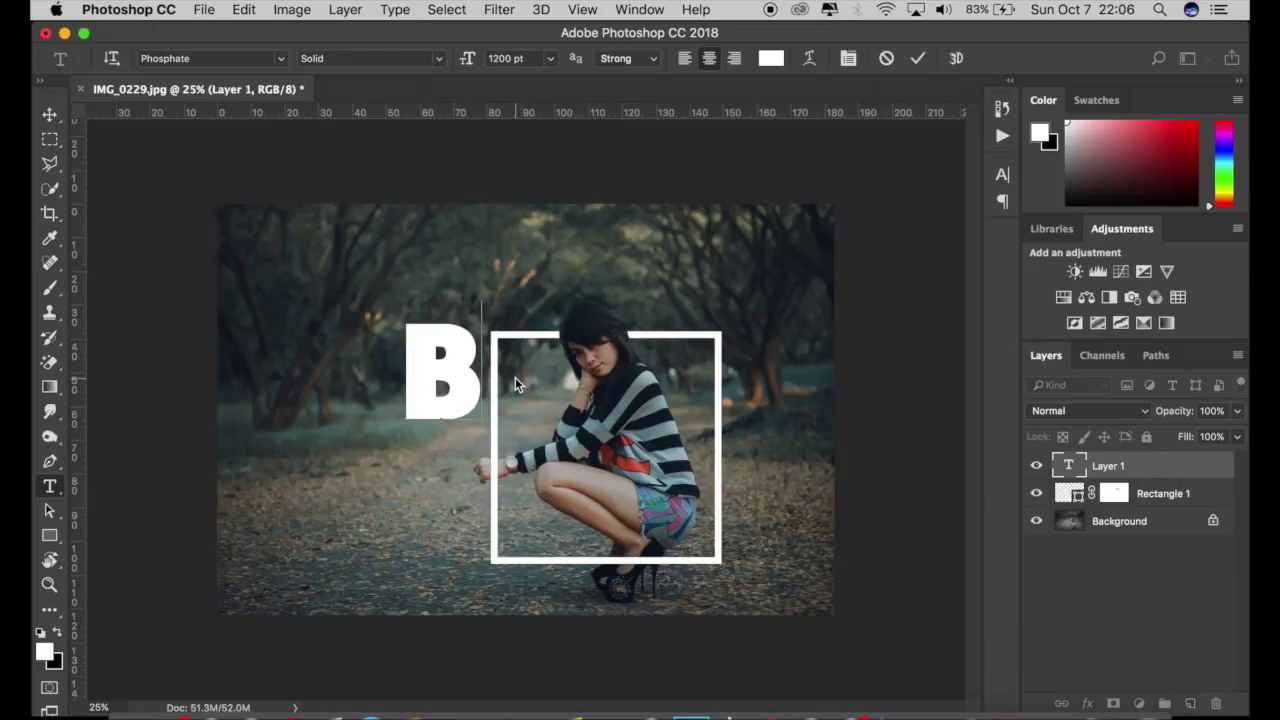
text(EHIND)
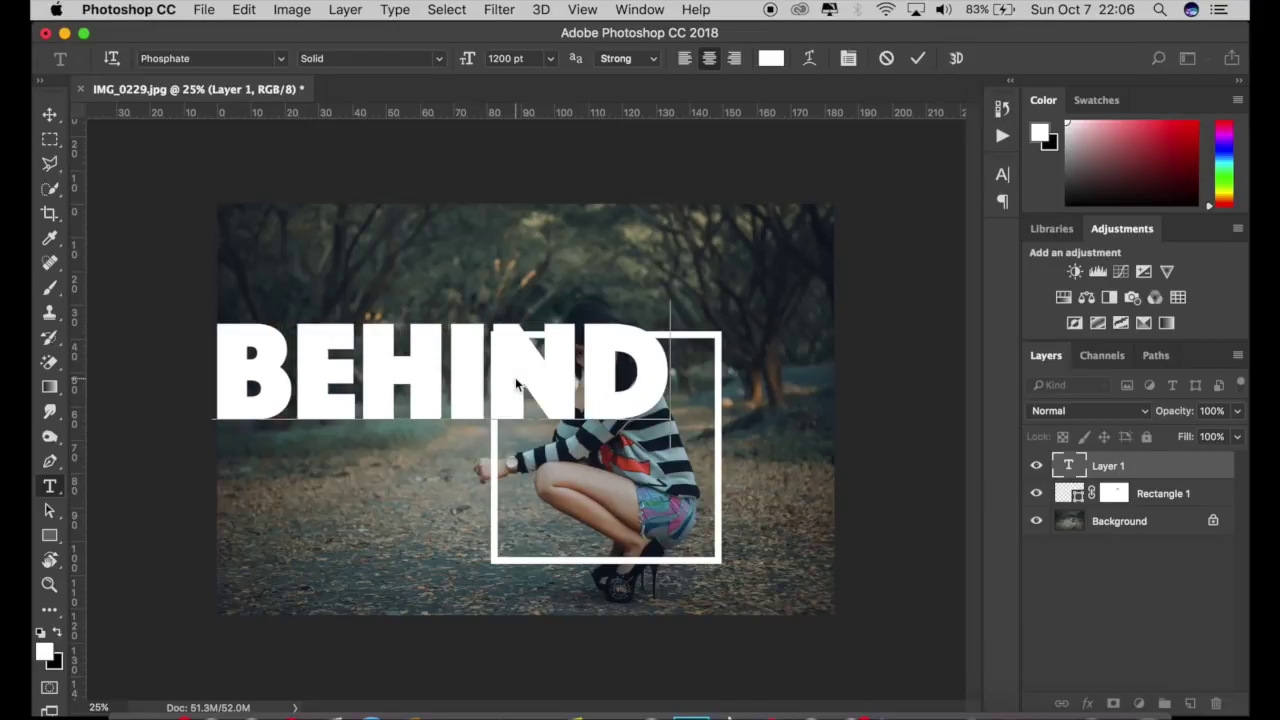
key(ctrl+Return)
Move the BEHIND text to sit centred across the frame over the woman's upper body
key(v)
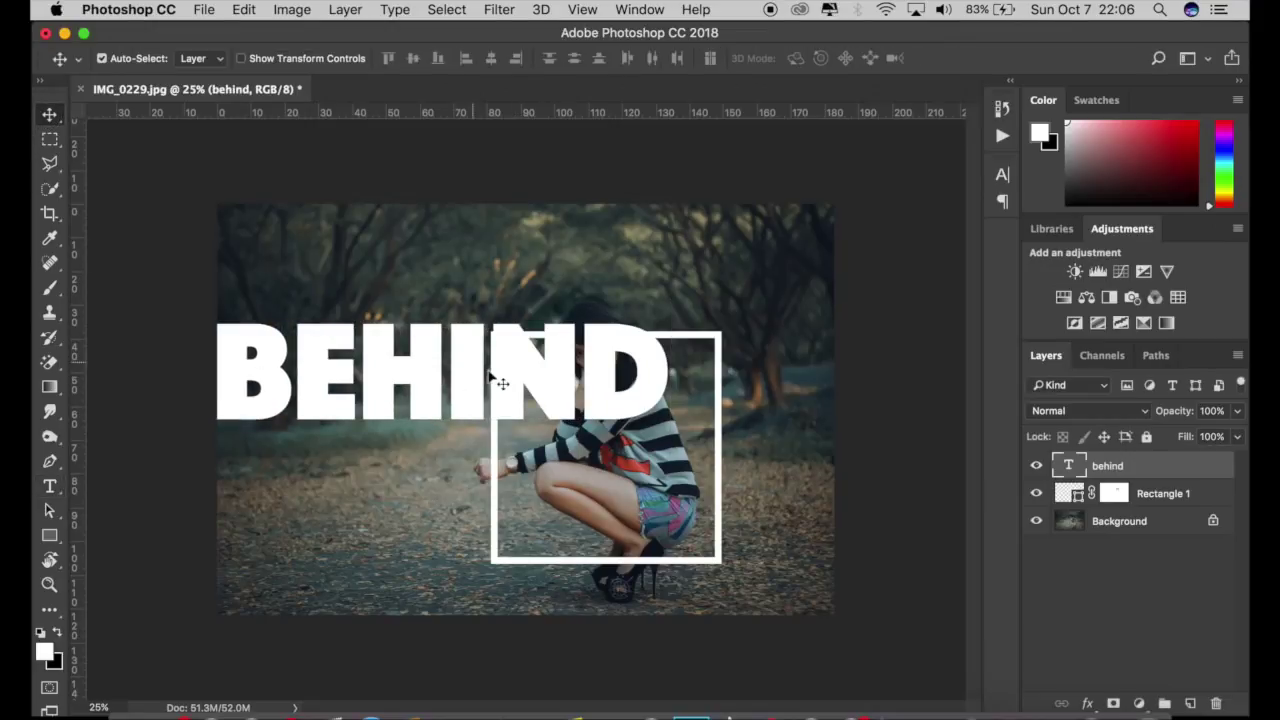
click(513, 377)
drag(513, 377, 659, 441)
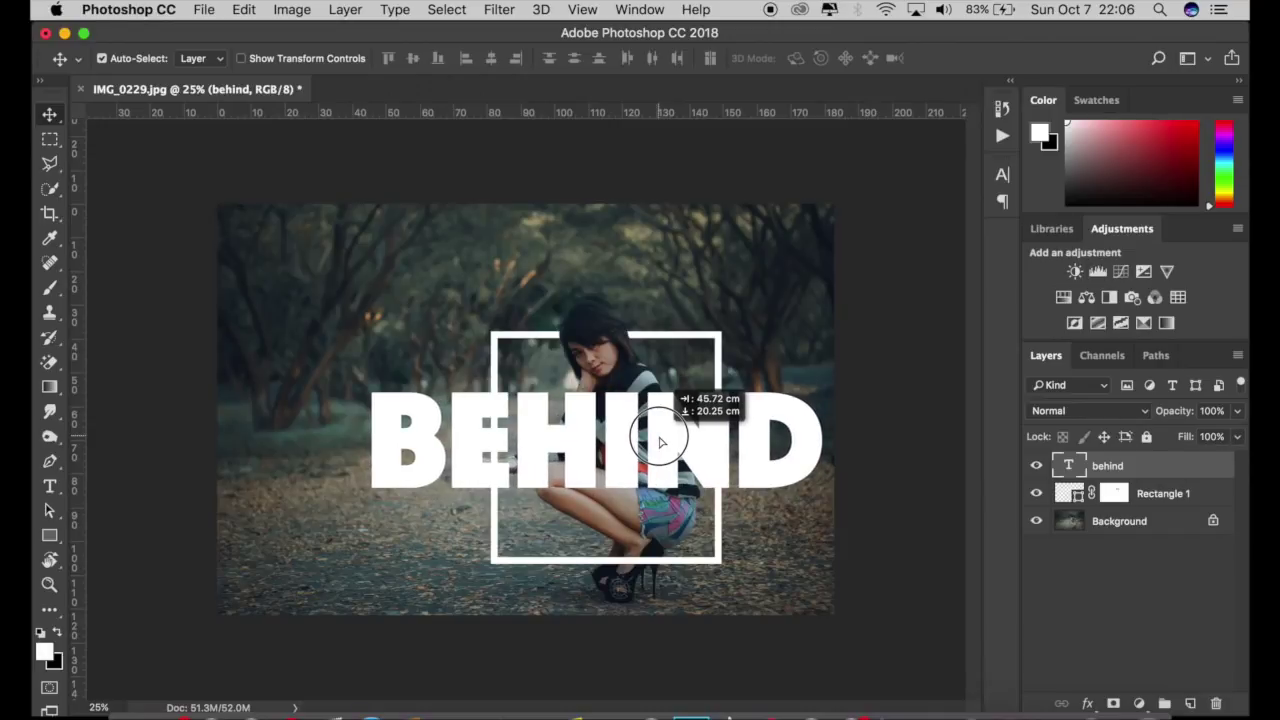
drag(660, 441, 680, 412)
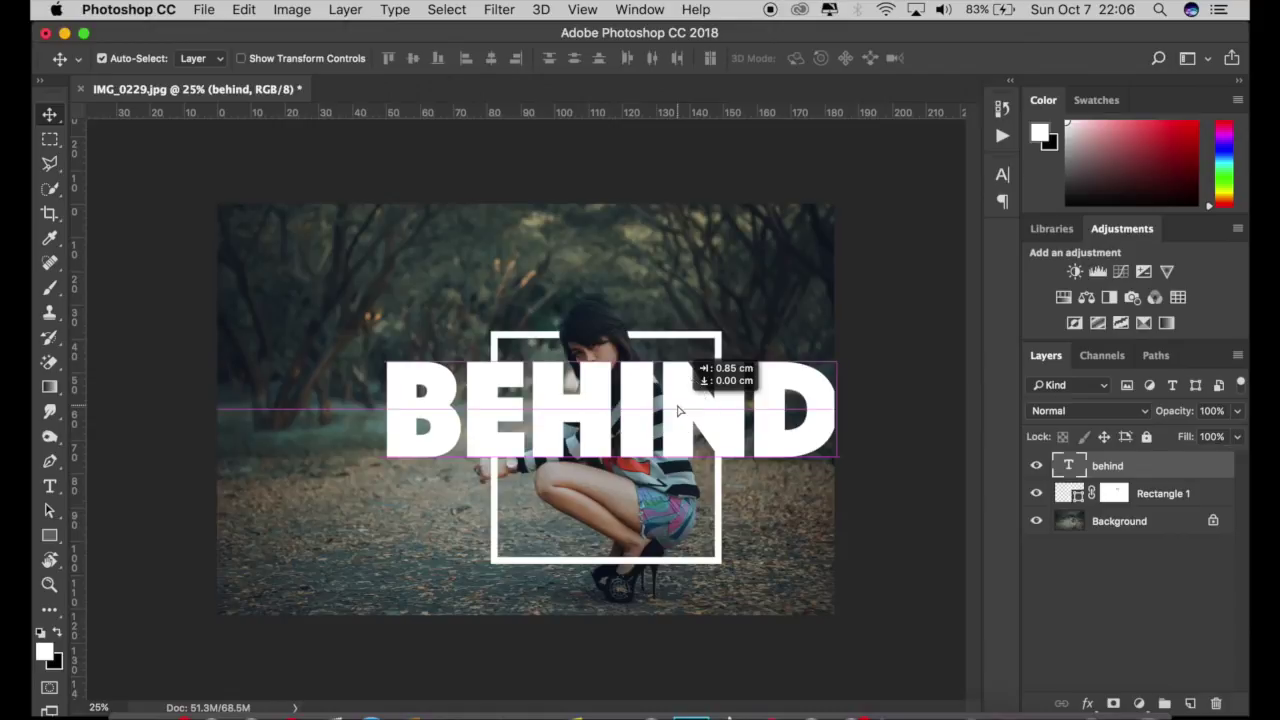
drag(678, 407, 678, 408)
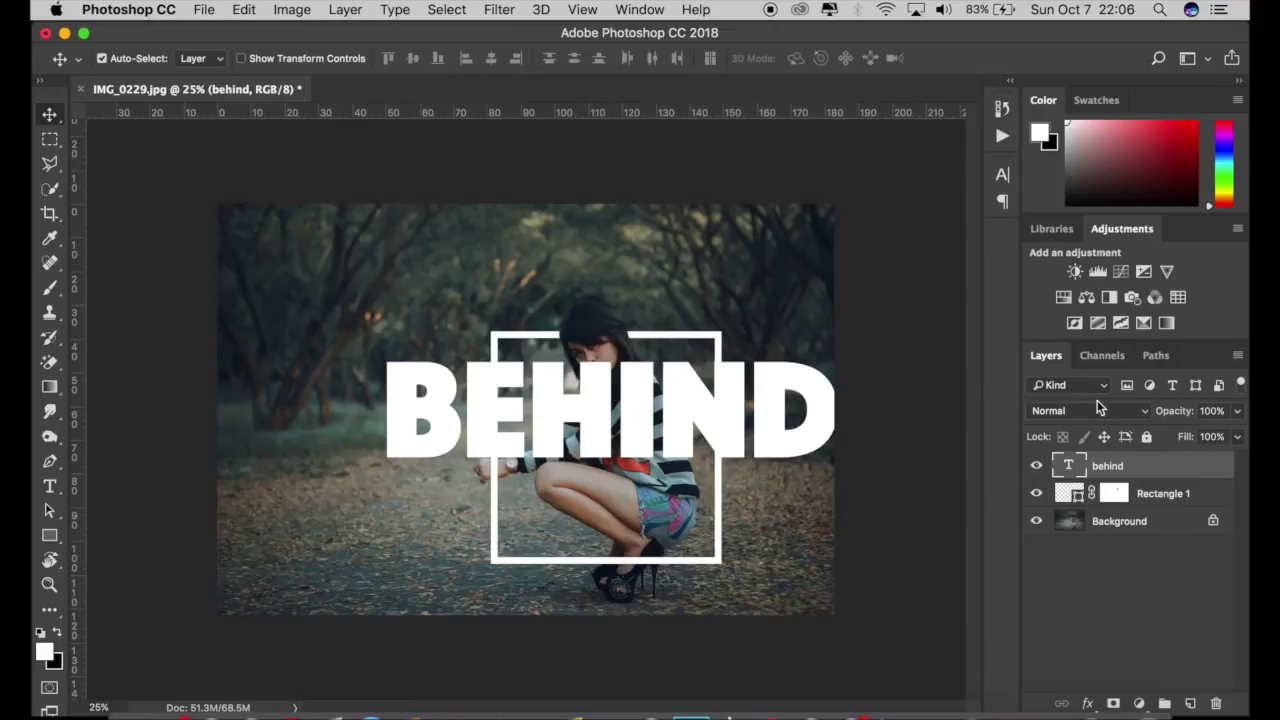
click(771, 392)
drag(771, 392, 755, 387)
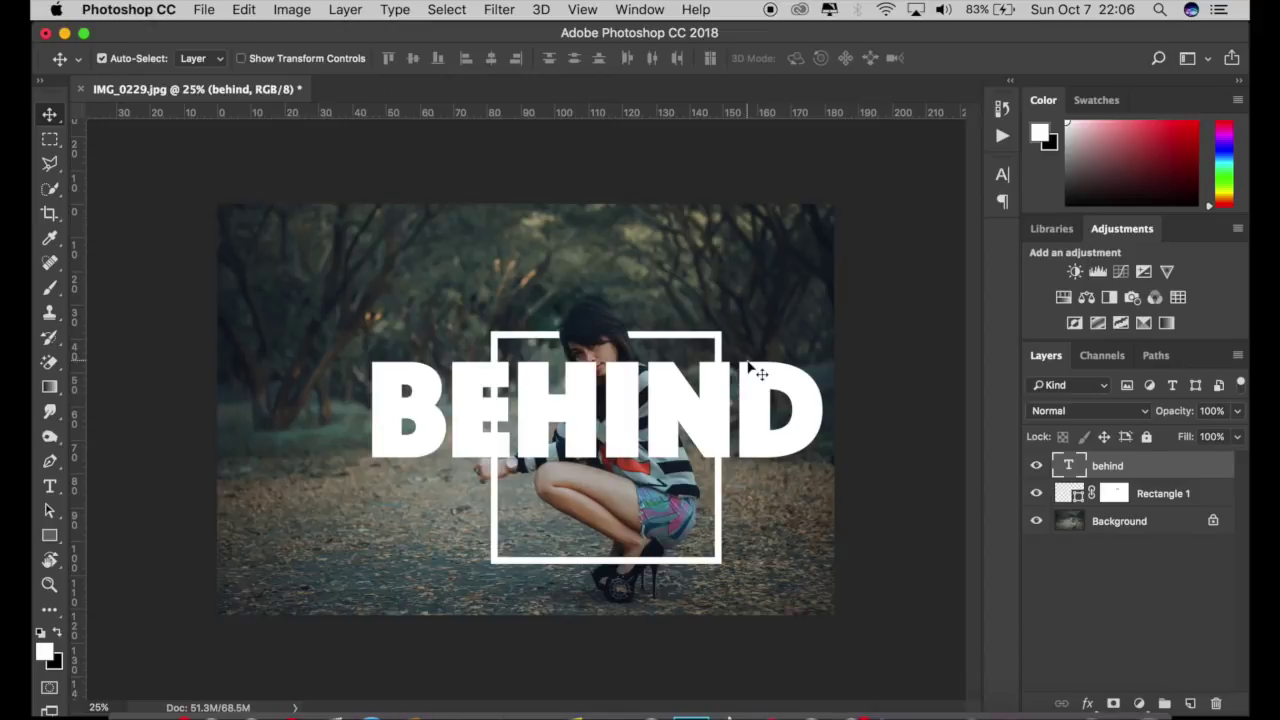
Fade the behind text layer to 48% opacity and give it a layer mask
click(1238, 411)
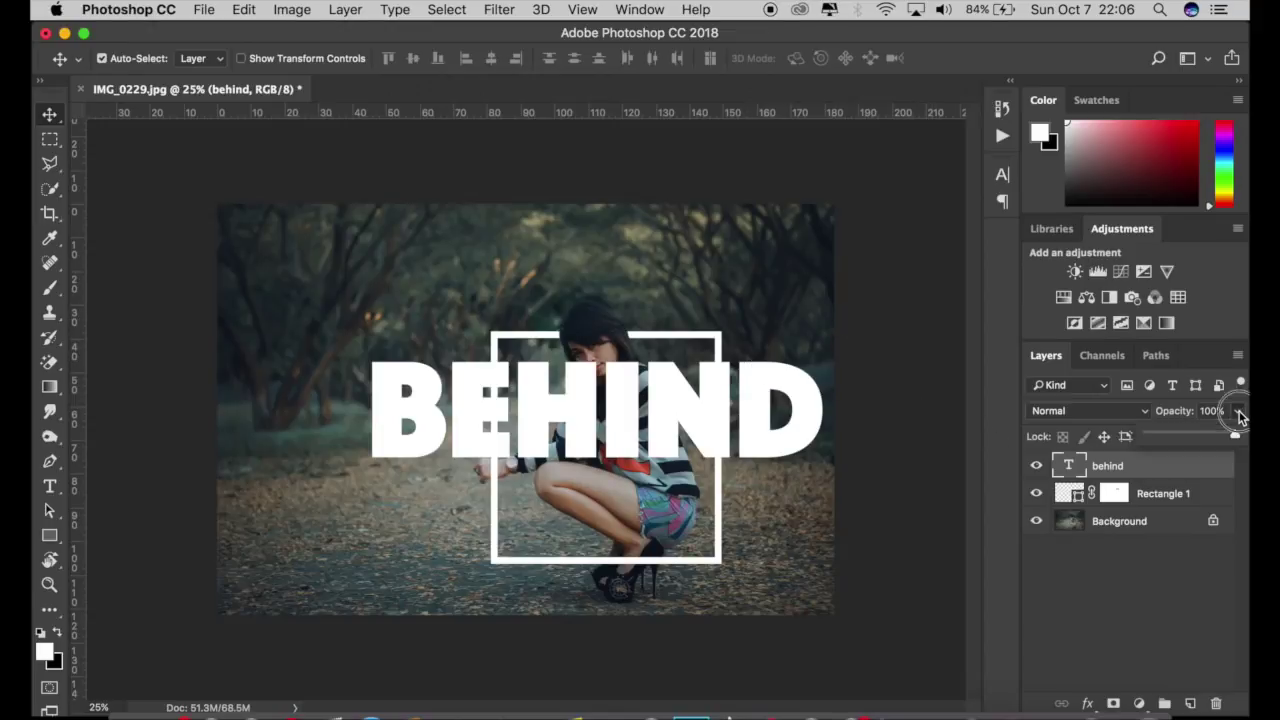
drag(1236, 435, 1189, 434)
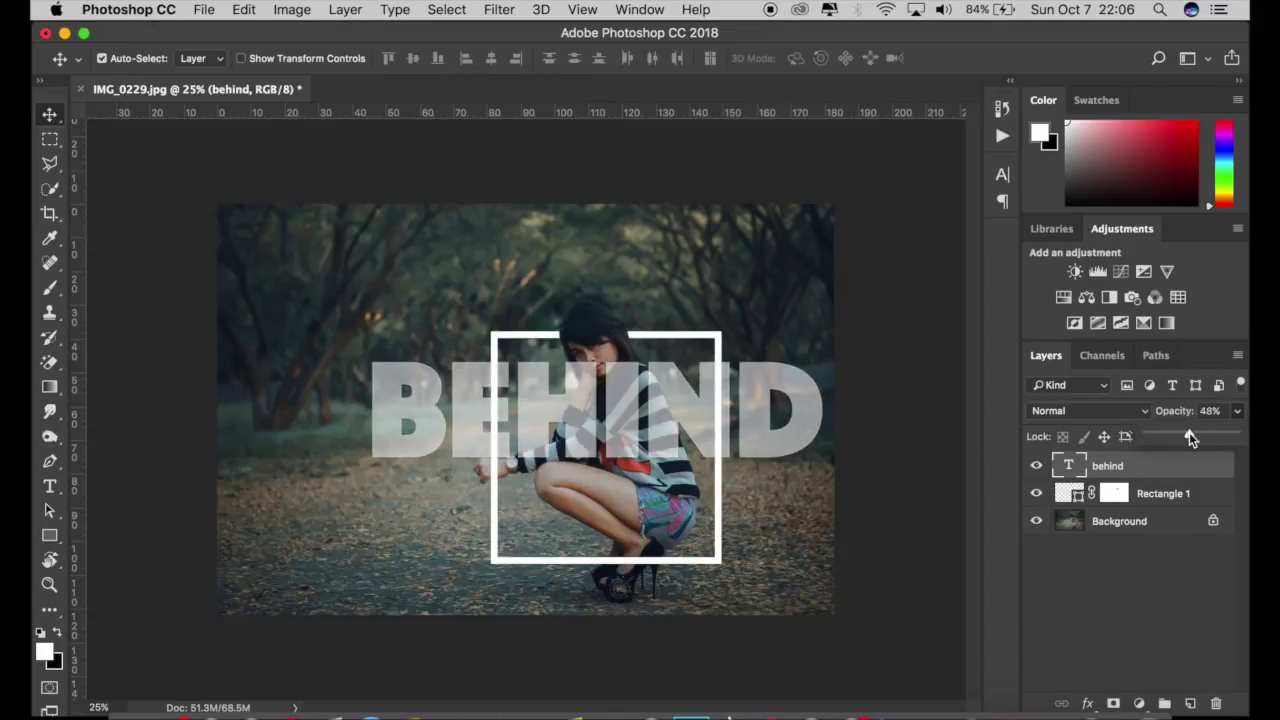
click(1113, 704)
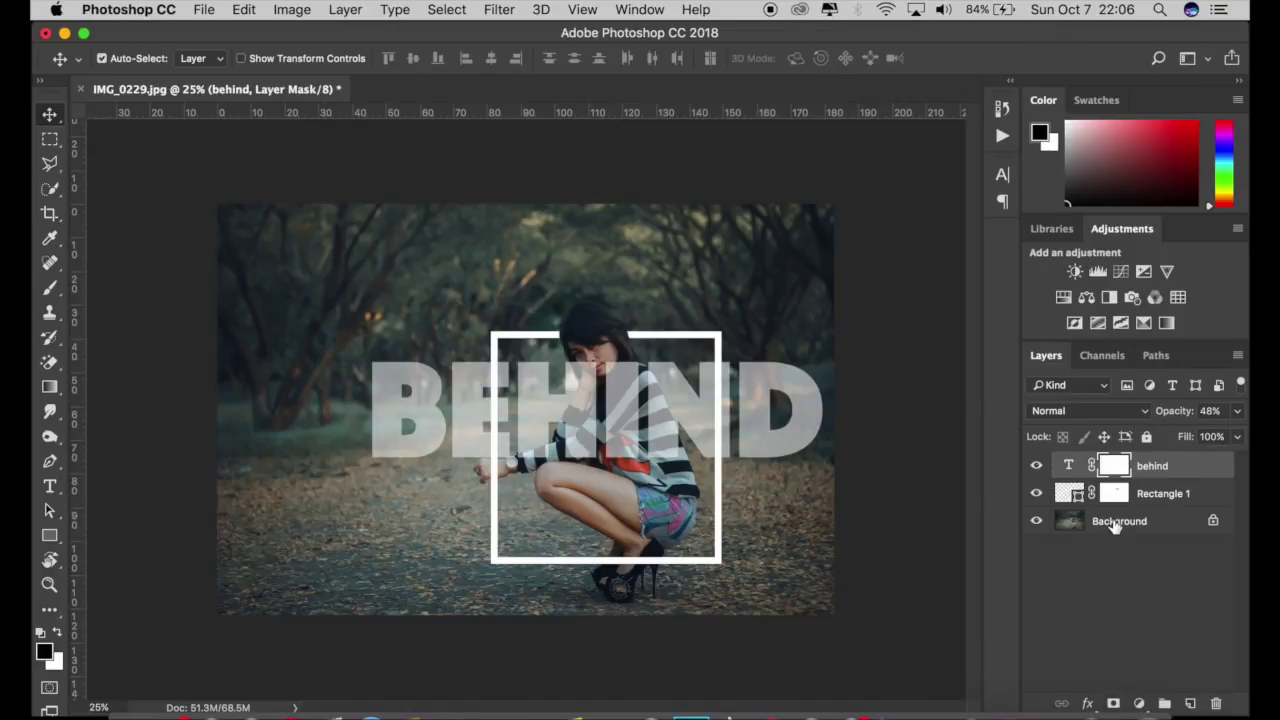
click(1115, 522)
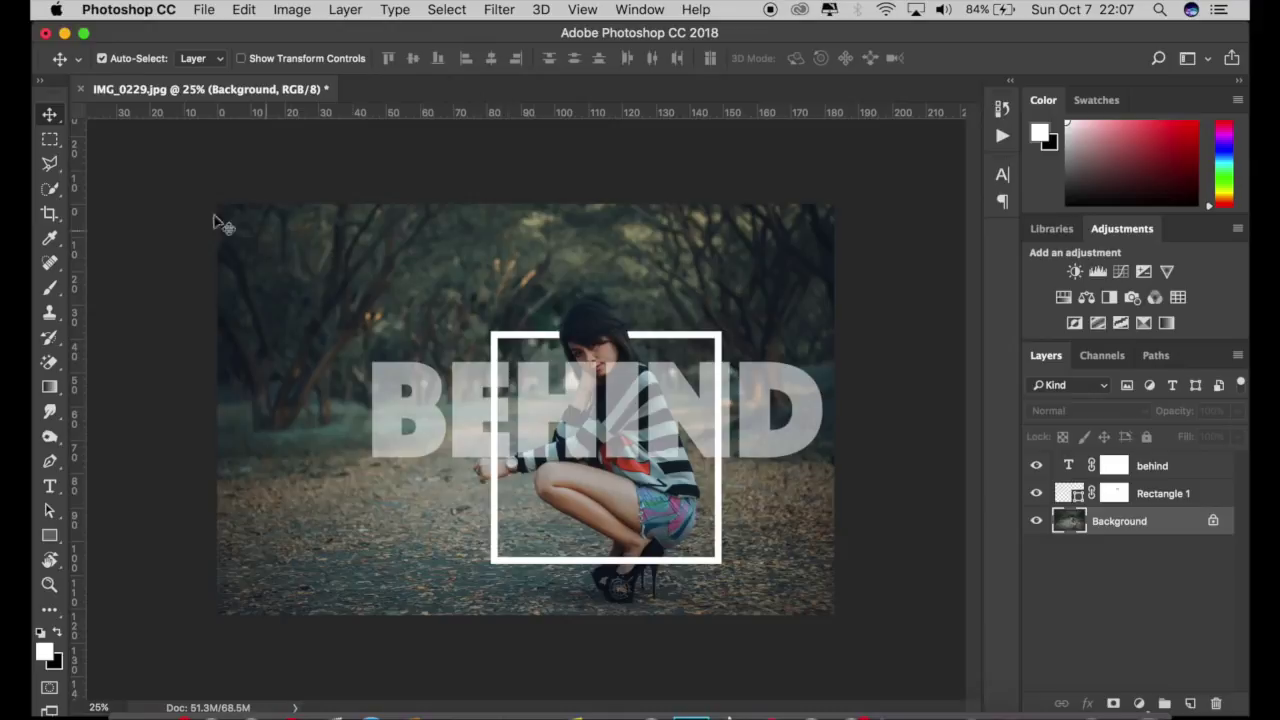
Quick-select the woman's body in Add mode and target the behind layer's mask
click(49, 189)
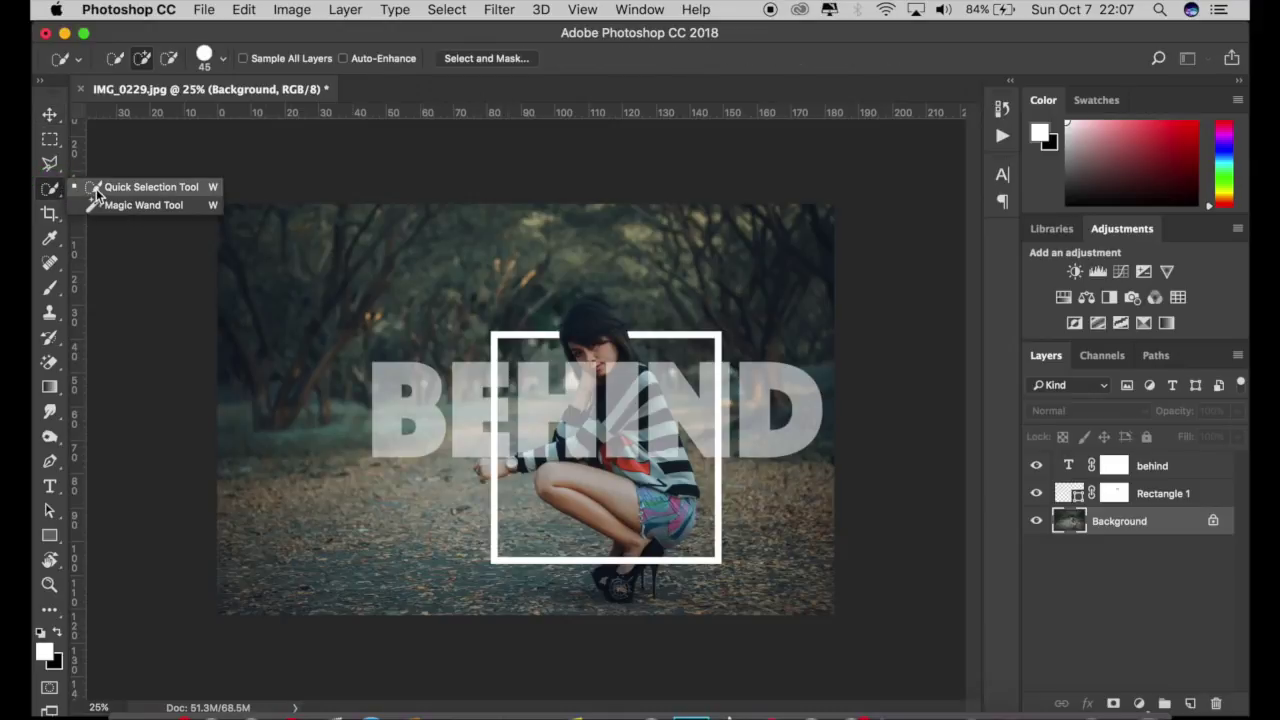
click(97, 188)
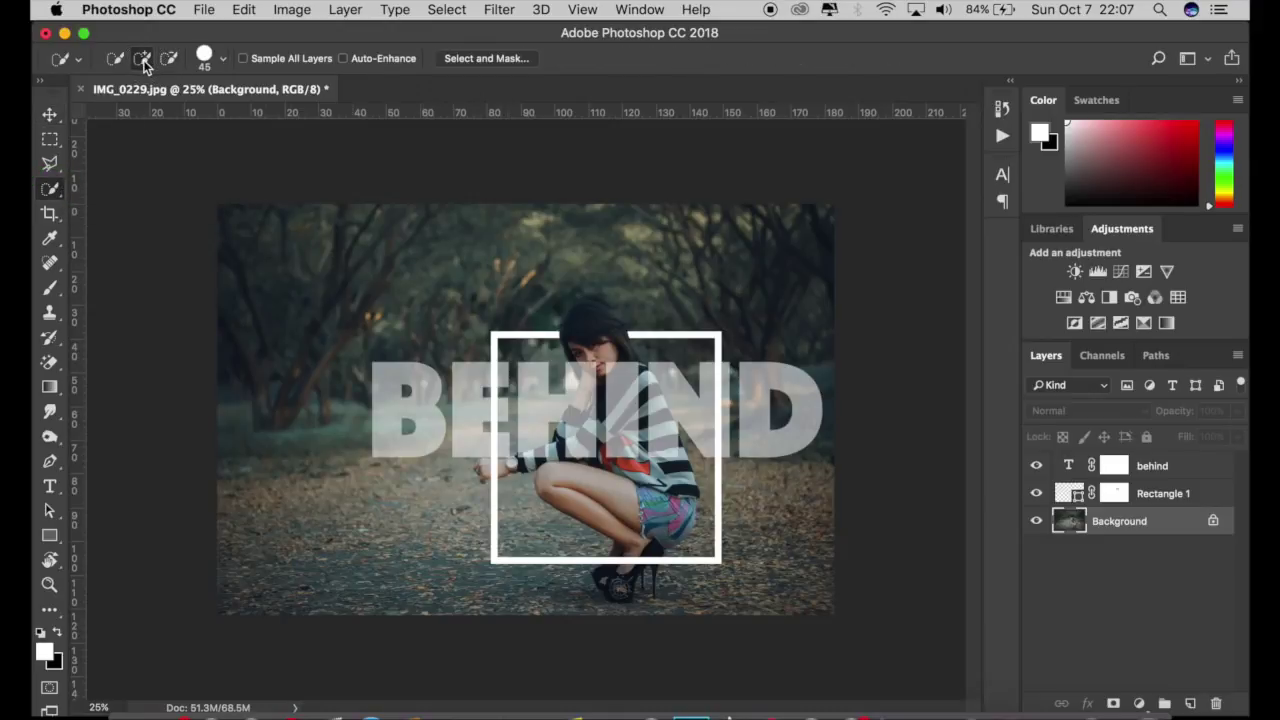
click(143, 60)
click(1116, 466)
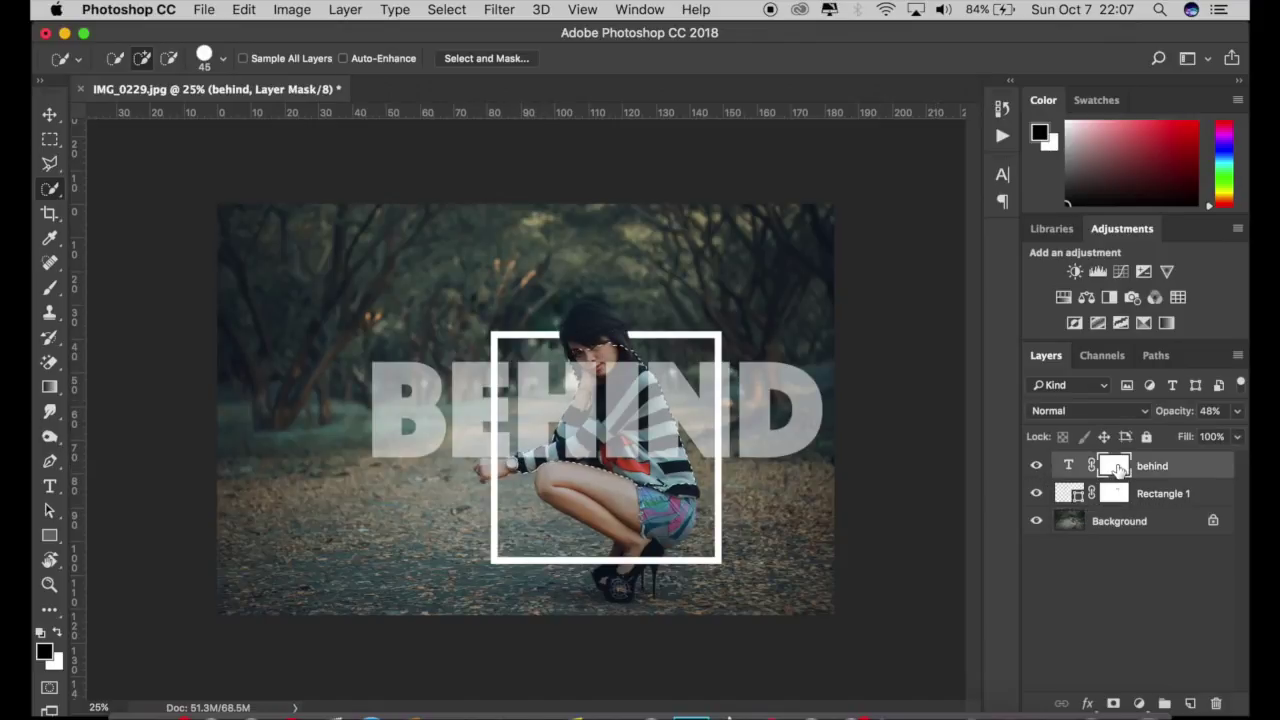
right_click(49, 287)
Paint black on the text mask with an enlarged brush to hide BEHIND behind the woman
click(102, 284)
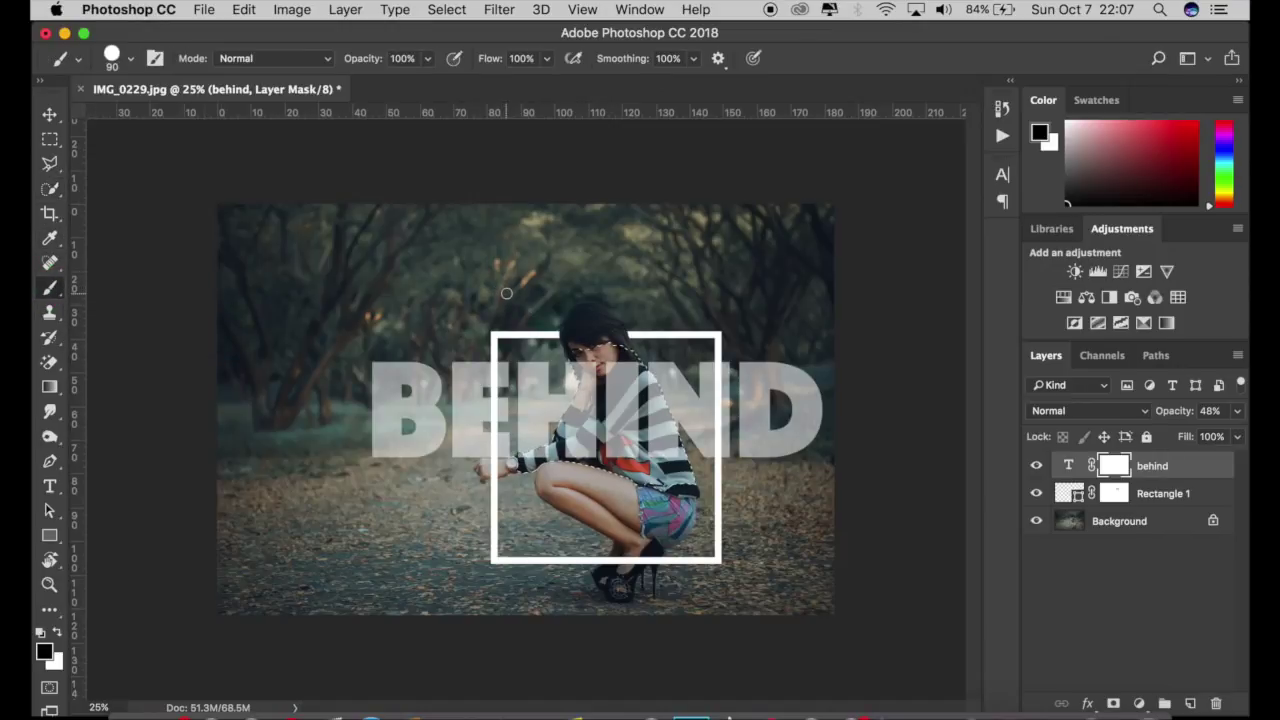
key(bracketright)
key(bracketright)
key(bracketright)
key(bracketright)
key(bracketright)
mouse_move(506, 293)
mouse_down()
mouse_move(572, 350)
mouse_move(600, 425)
mouse_move(514, 457)
mouse_move(573, 470)
mouse_move(586, 329)
mouse_move(650, 430)
mouse_move(643, 357)
mouse_move(685, 513)
mouse_up()
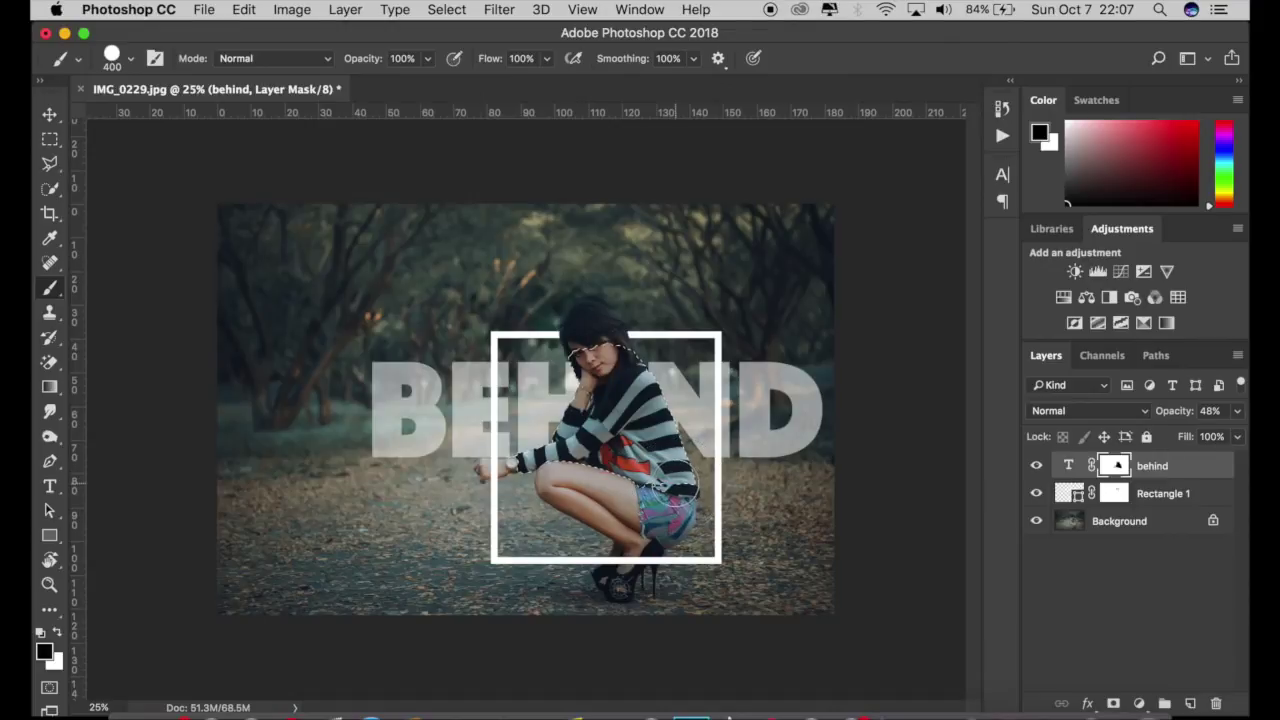
Raise the BEHIND text opacity to 65% and target the white frame's layer mask
click(50, 140)
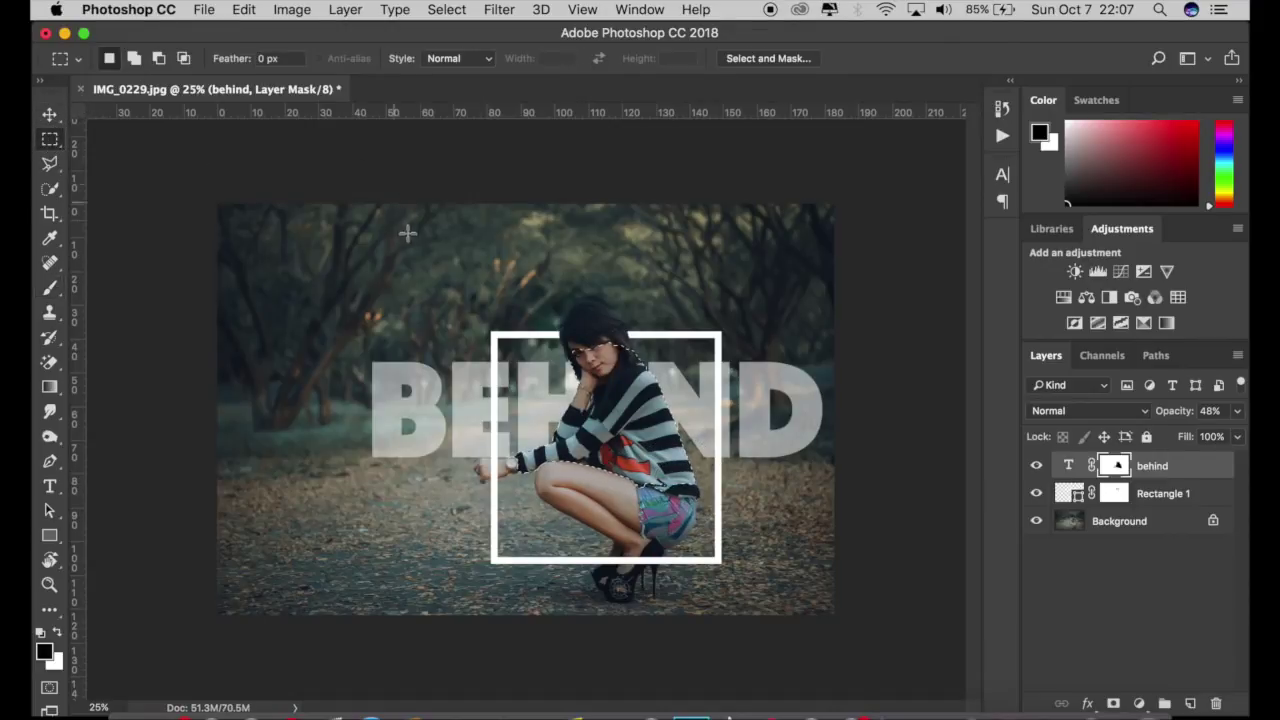
click(51, 115)
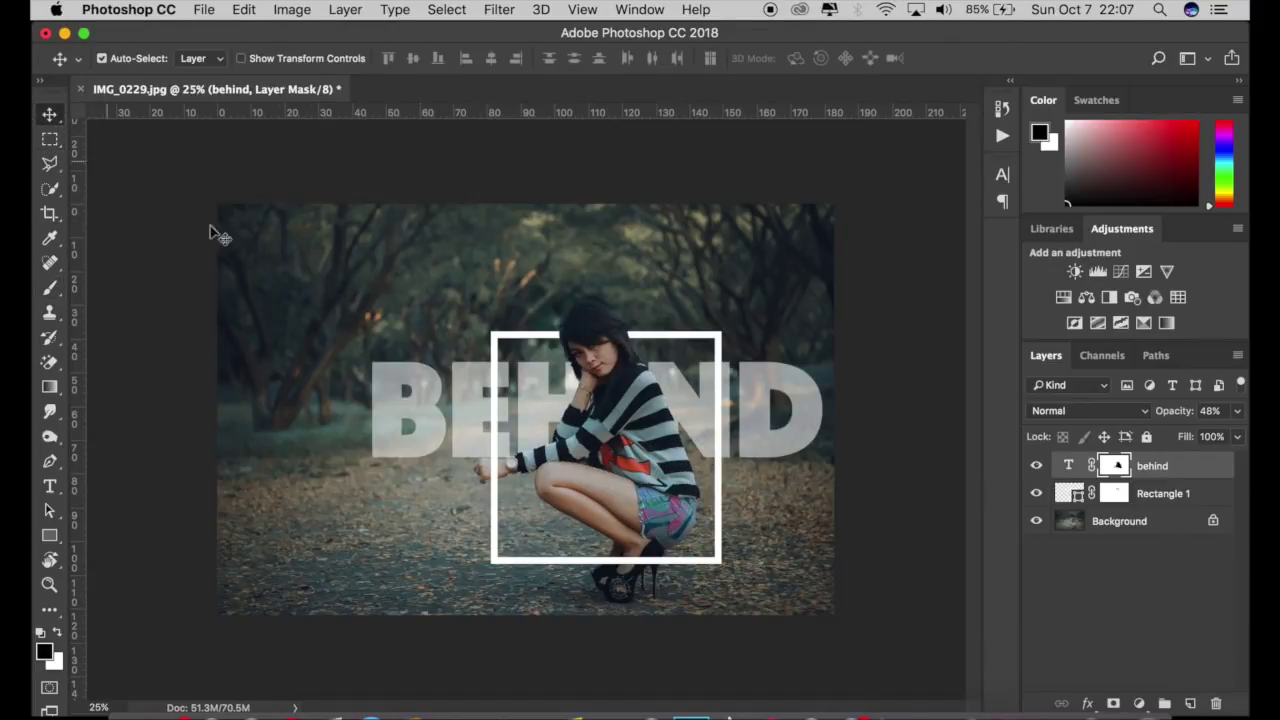
click(1237, 412)
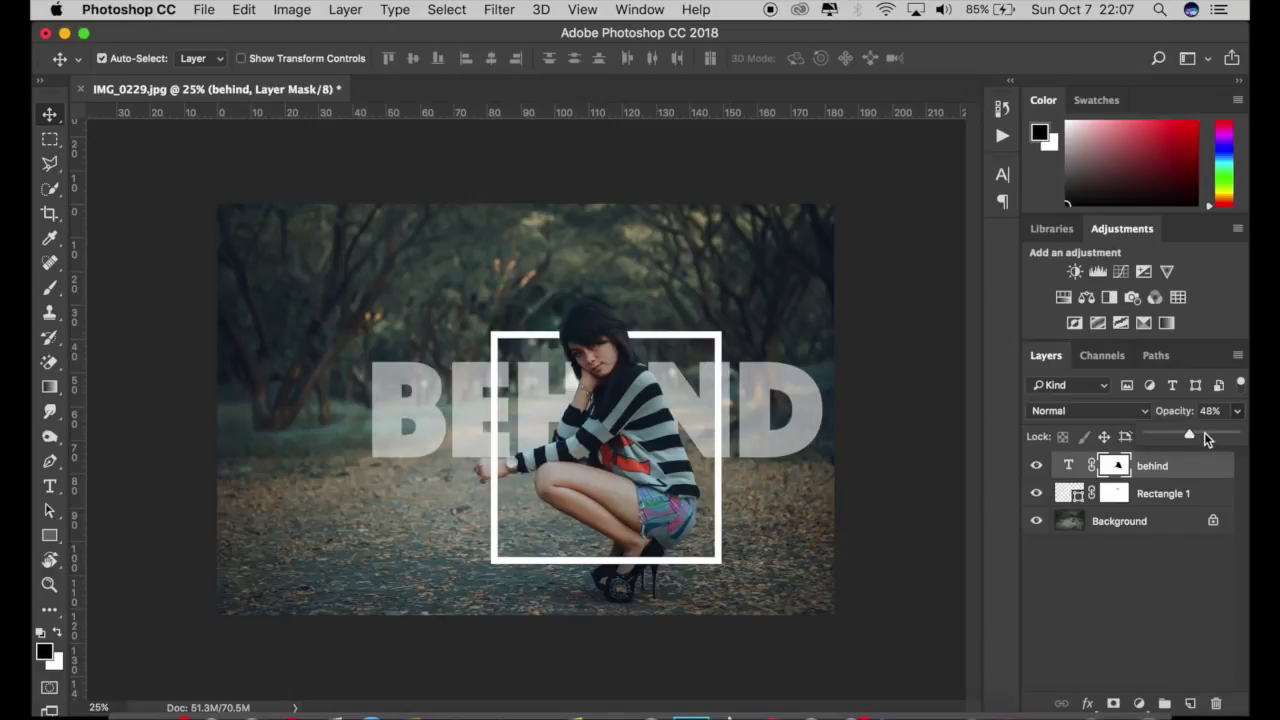
click(1205, 433)
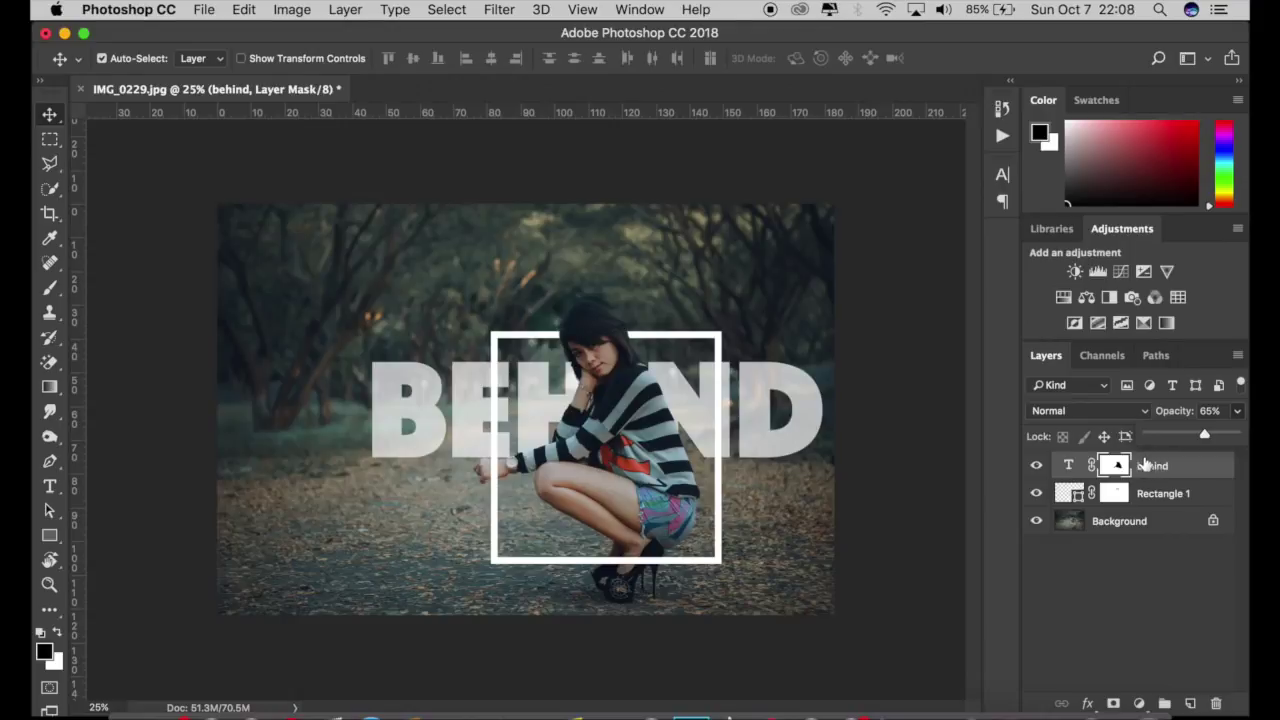
click(1125, 494)
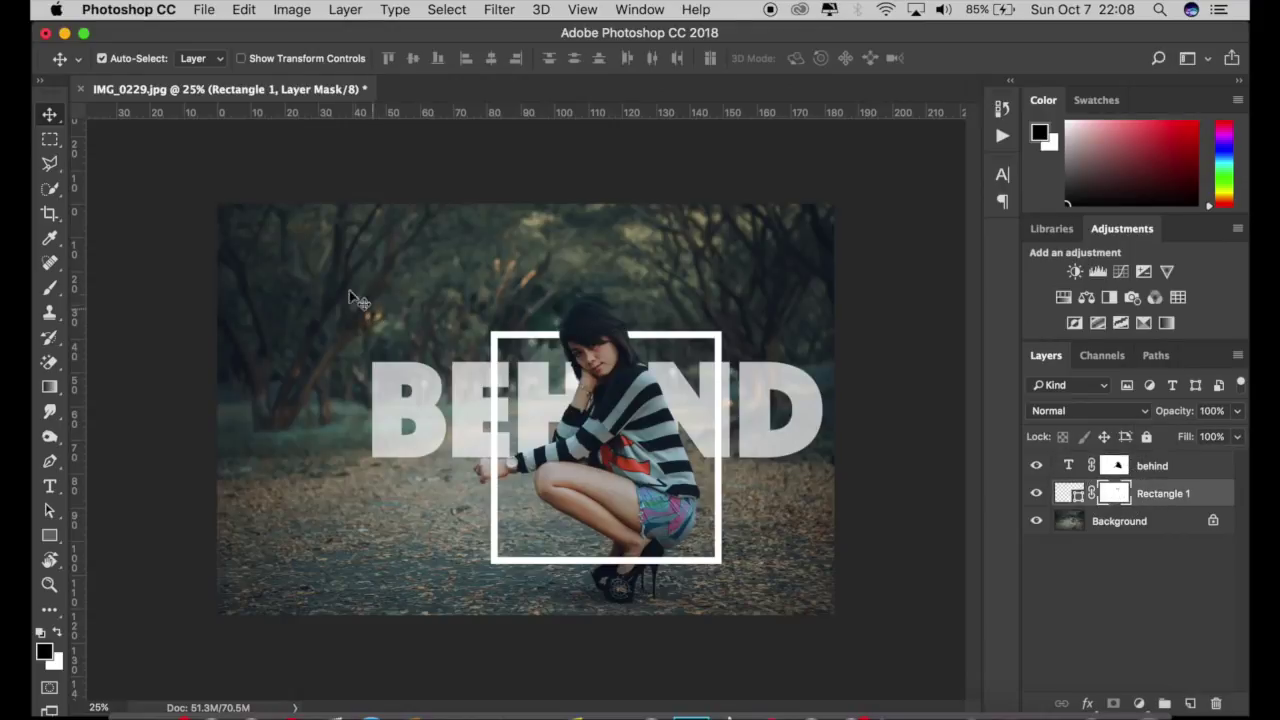
Paint black on the Rectangle 1 mask around the letter E to hide the frame edge
click(50, 288)
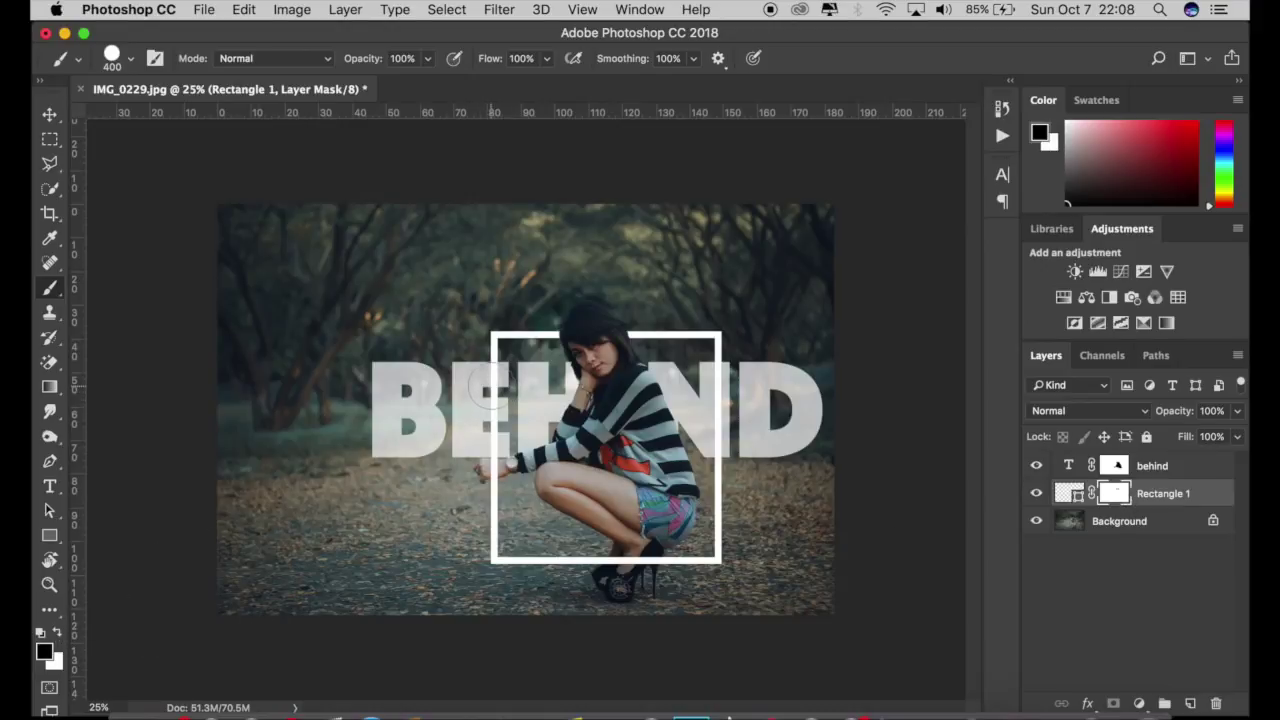
drag(488, 385, 497, 431)
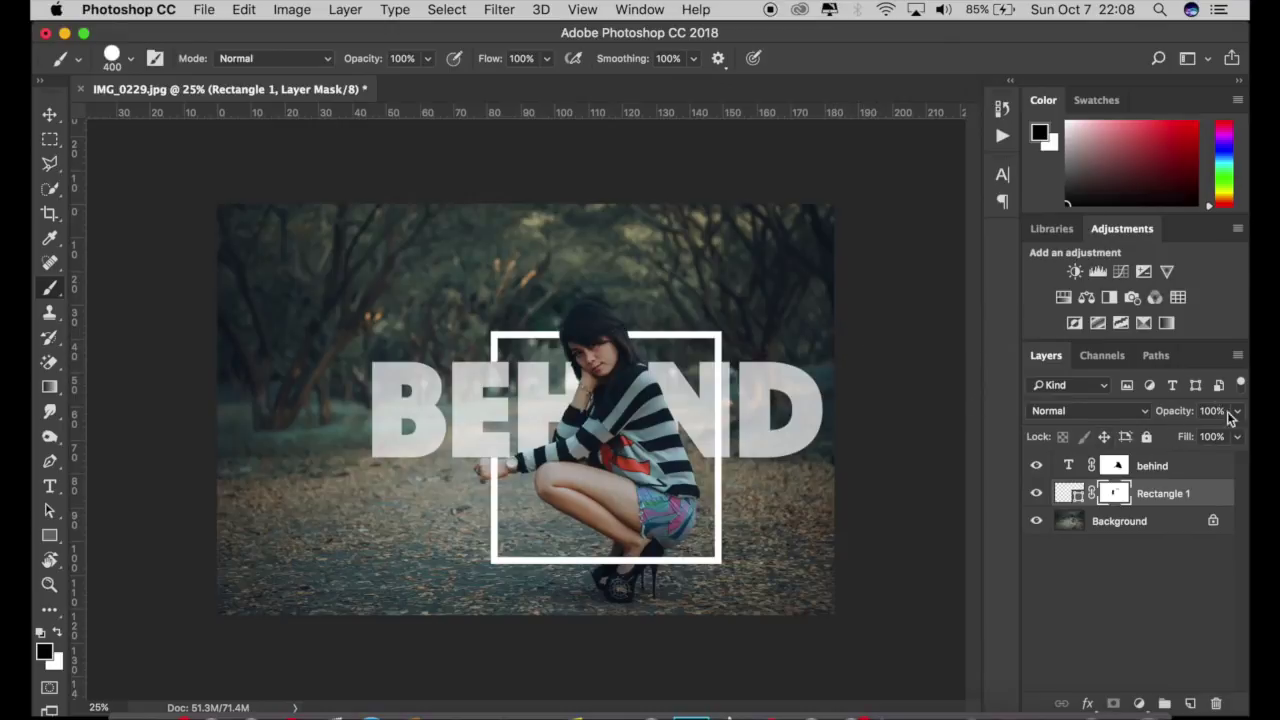
Set the behind text layer to 60% opacity and return to the Move tool
click(1152, 465)
click(1237, 410)
mouse_move(1205, 434)
mouse_down()
mouse_move(1237, 436)
mouse_move(1213, 447)
mouse_up()
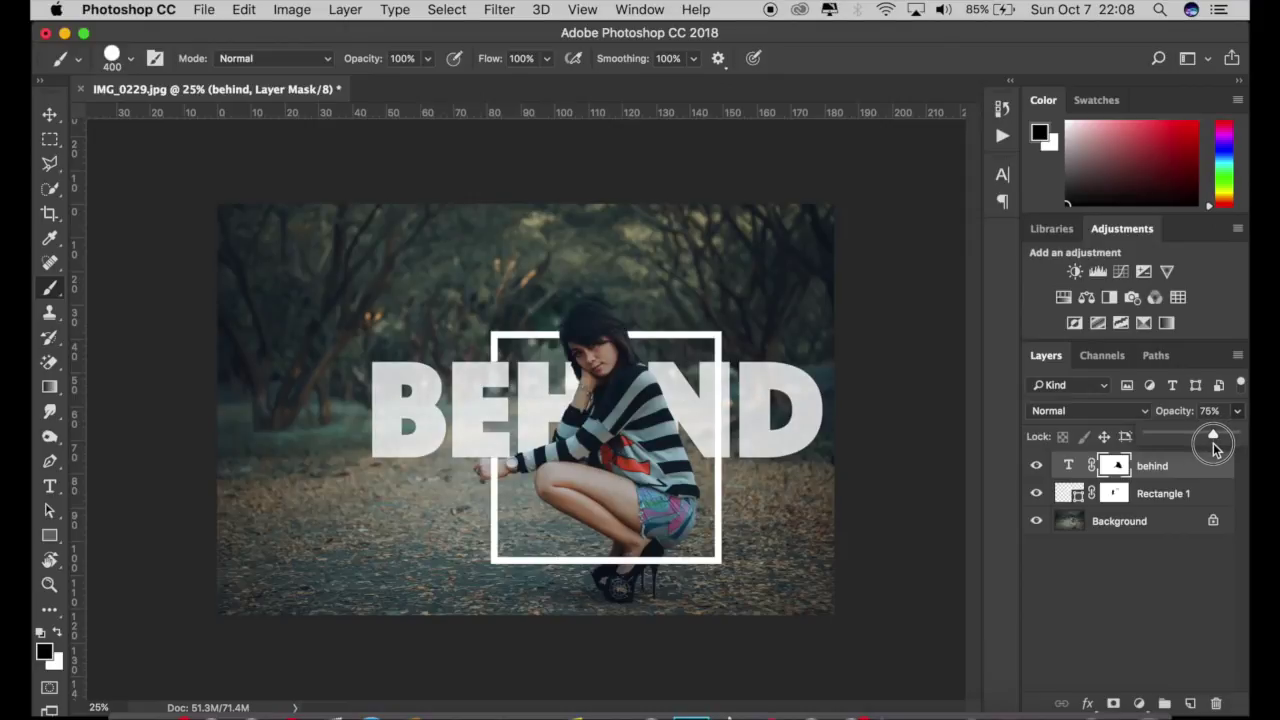
drag(1213, 447, 1200, 470)
click(50, 115)
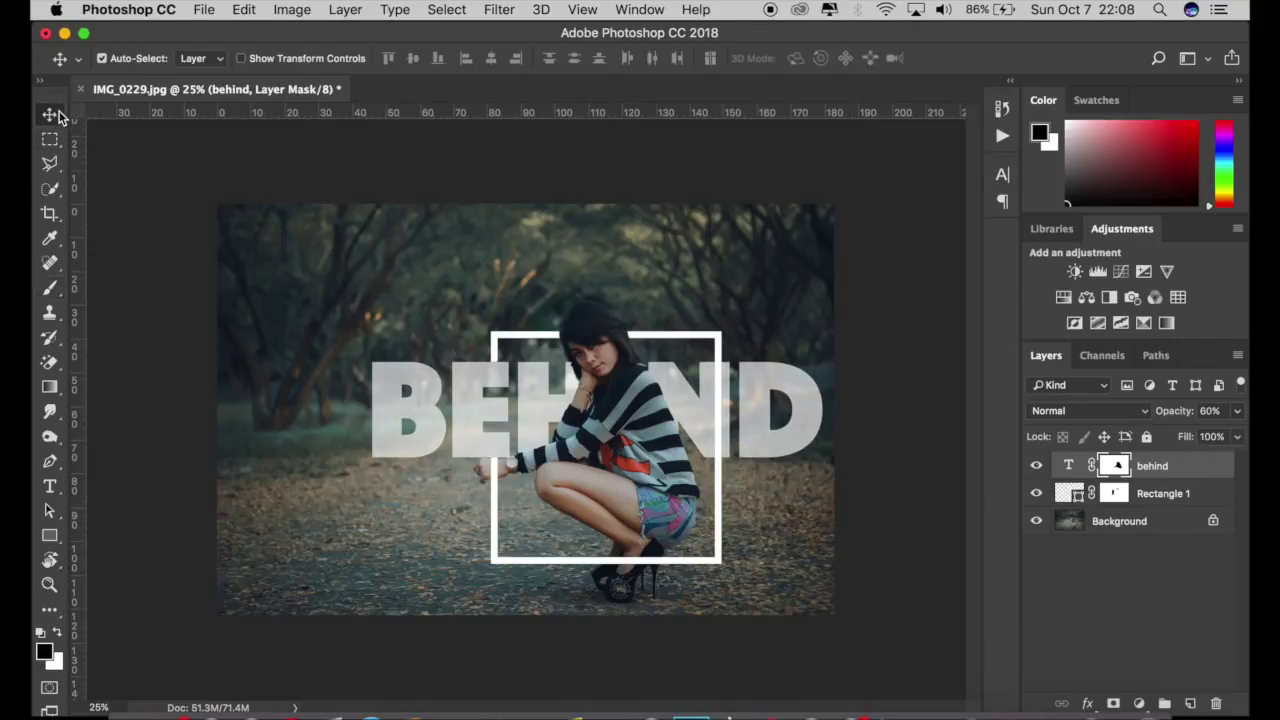